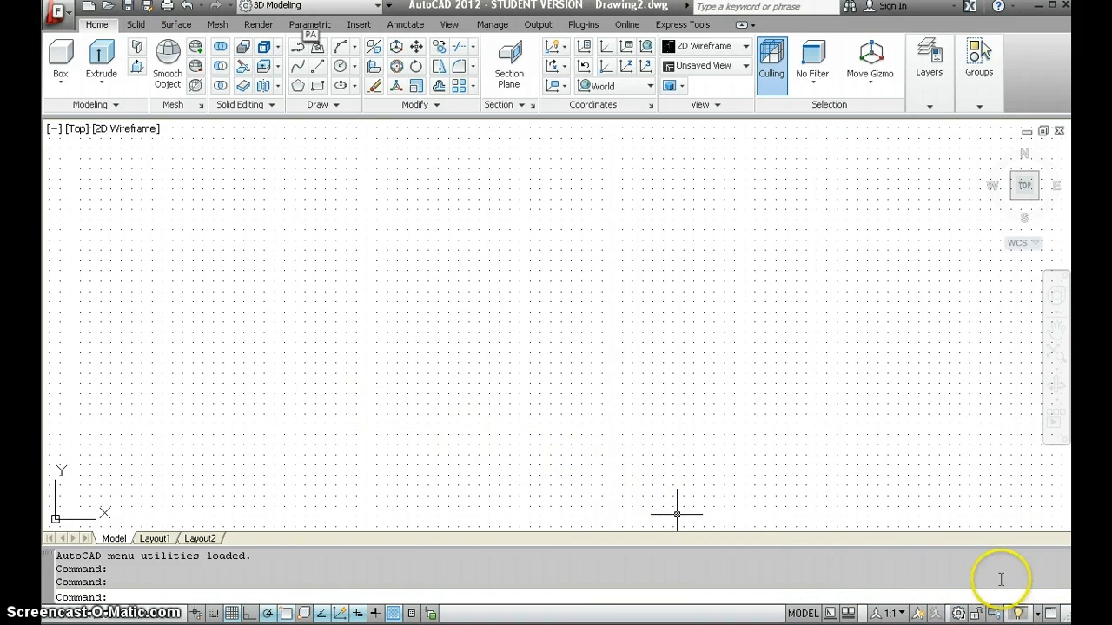
pyautogui.click(957, 613)
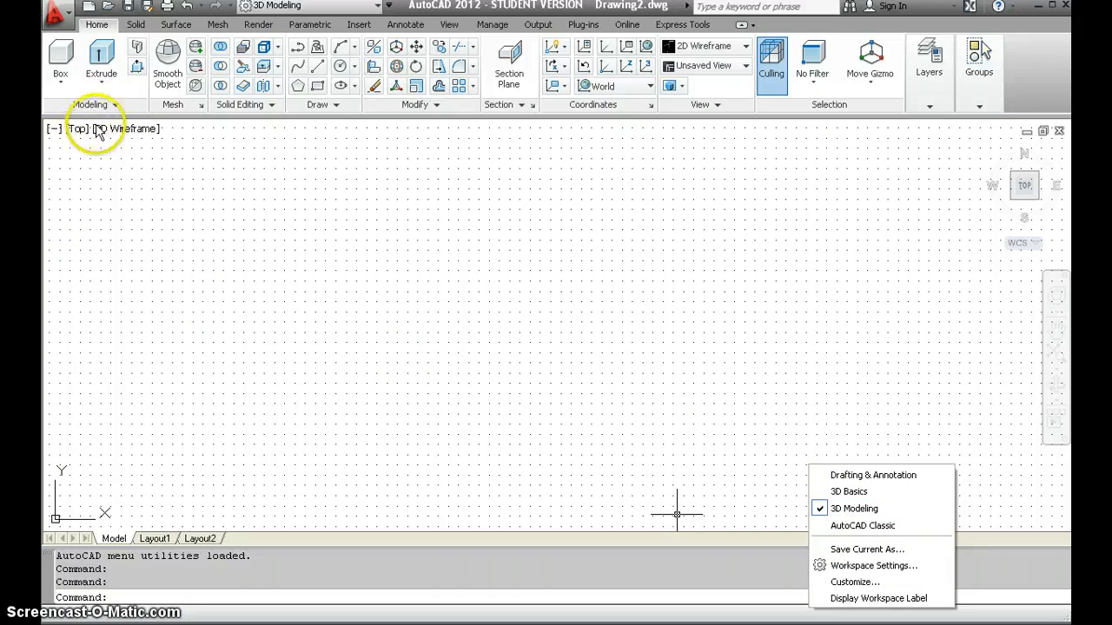
pyautogui.click(376, 218)
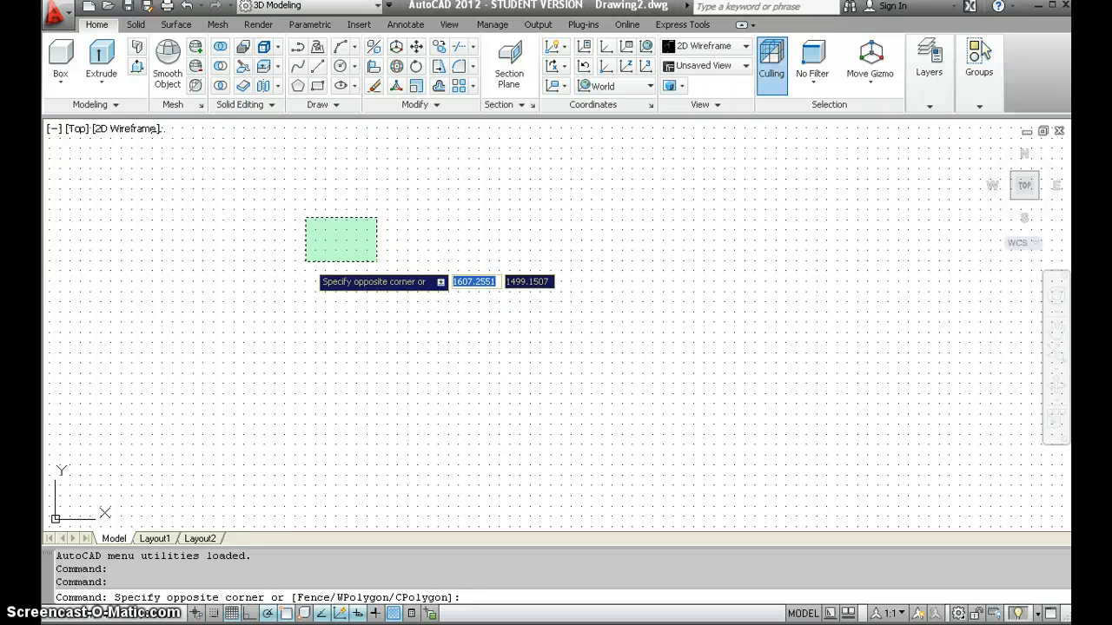
pyautogui.press('Escape')
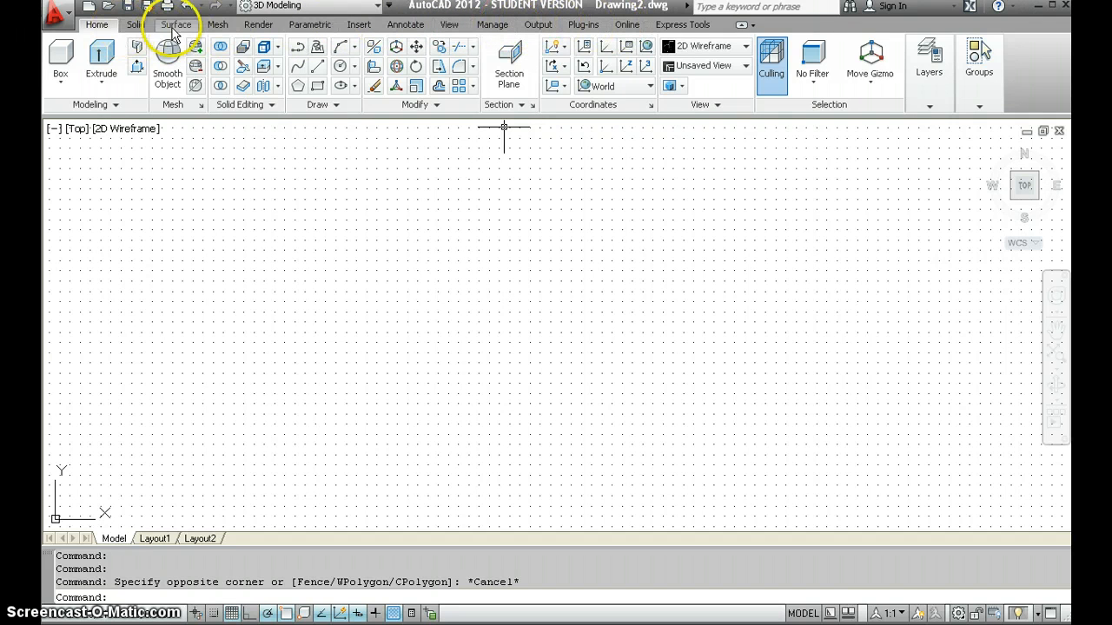
# Split the model space into the Four: Equal viewport configuration.
pyautogui.click(449, 26)
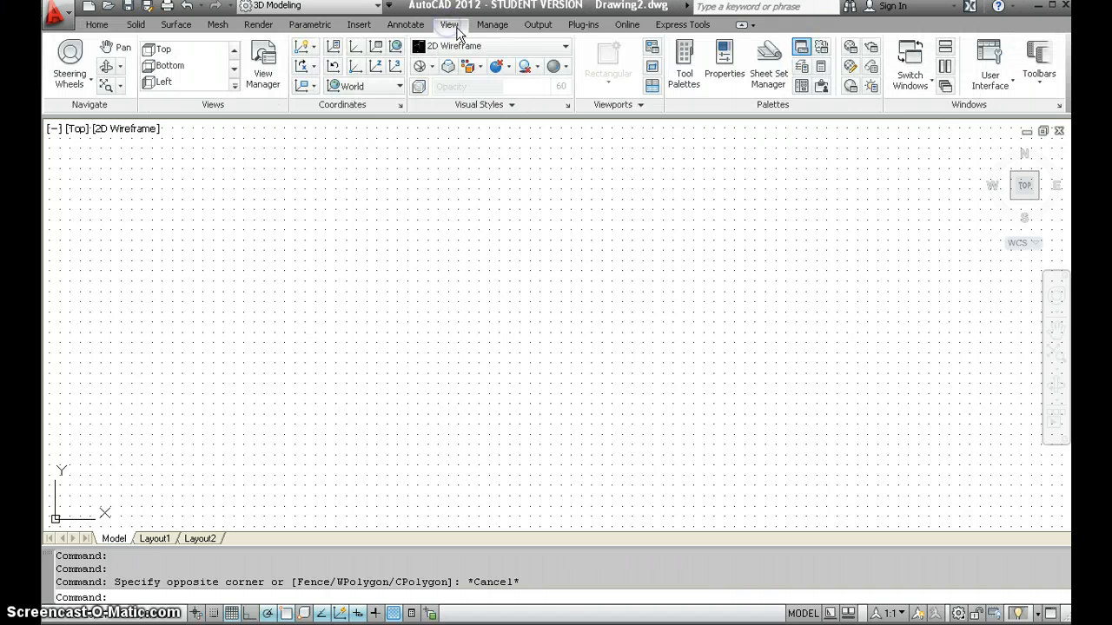
pyautogui.click(642, 106)
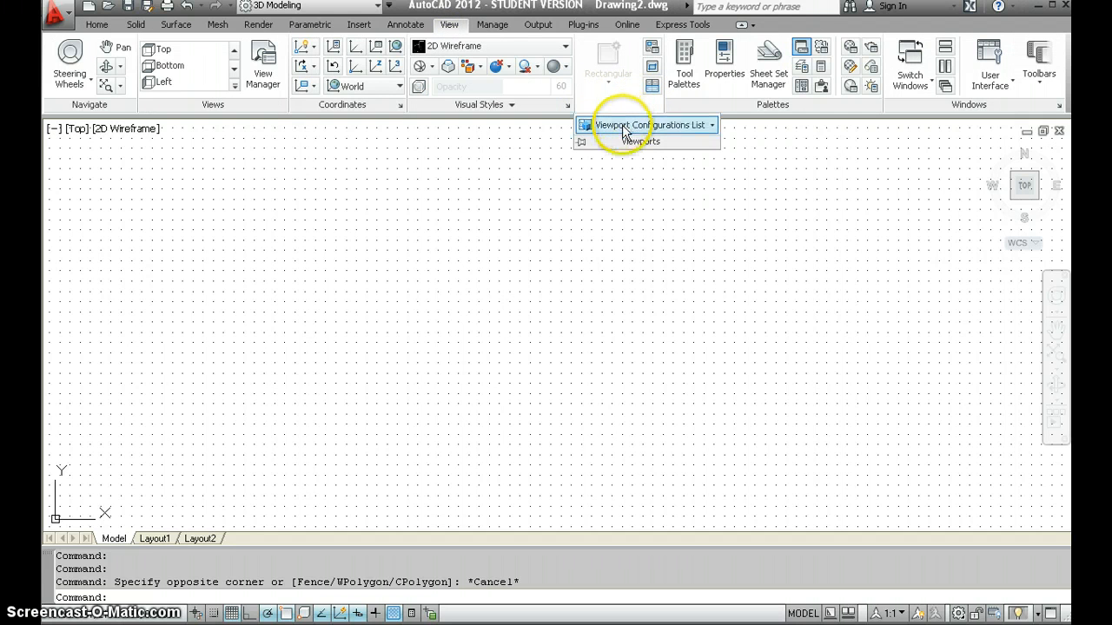
pyautogui.click(621, 126)
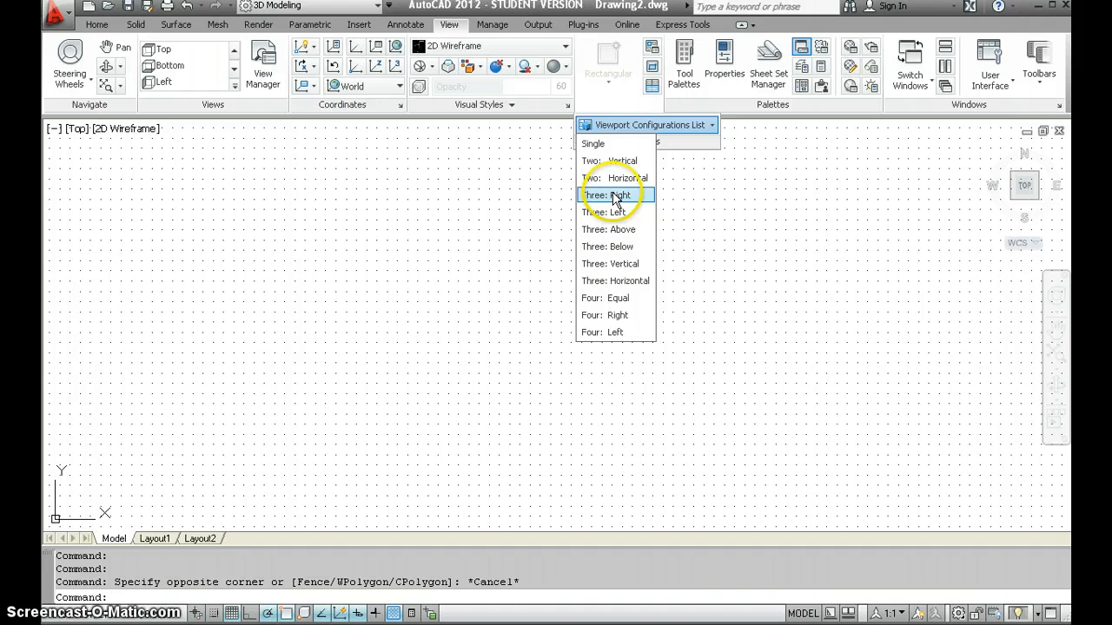
pyautogui.click(610, 300)
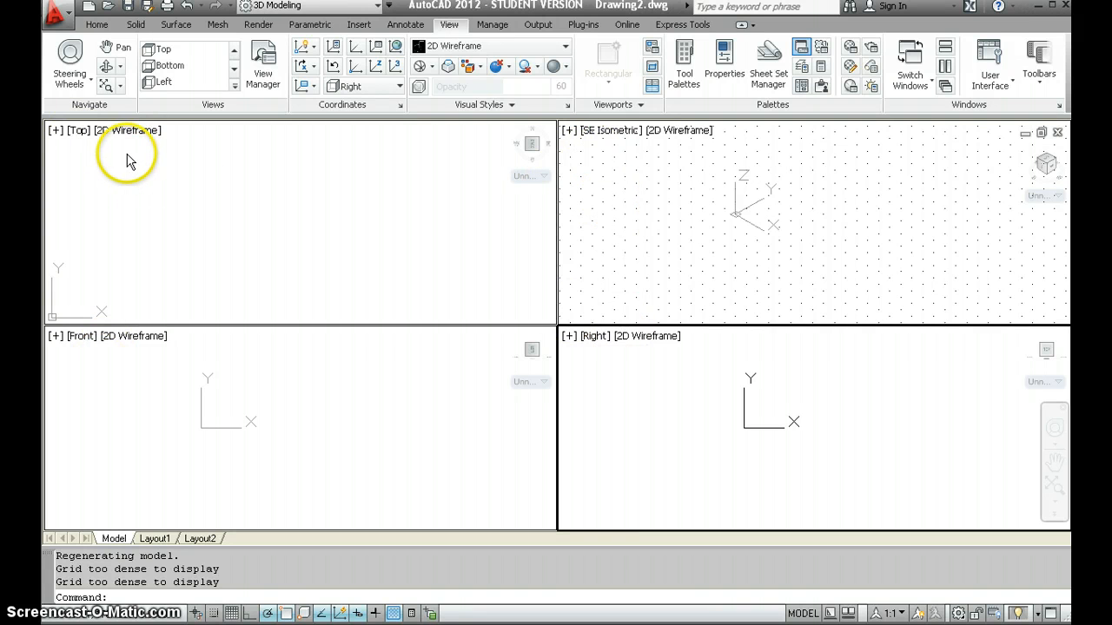
# Start a polyline in the Front viewport with a horizontal base segment 62 units long, running toward positive X.
pyautogui.click(194, 453)
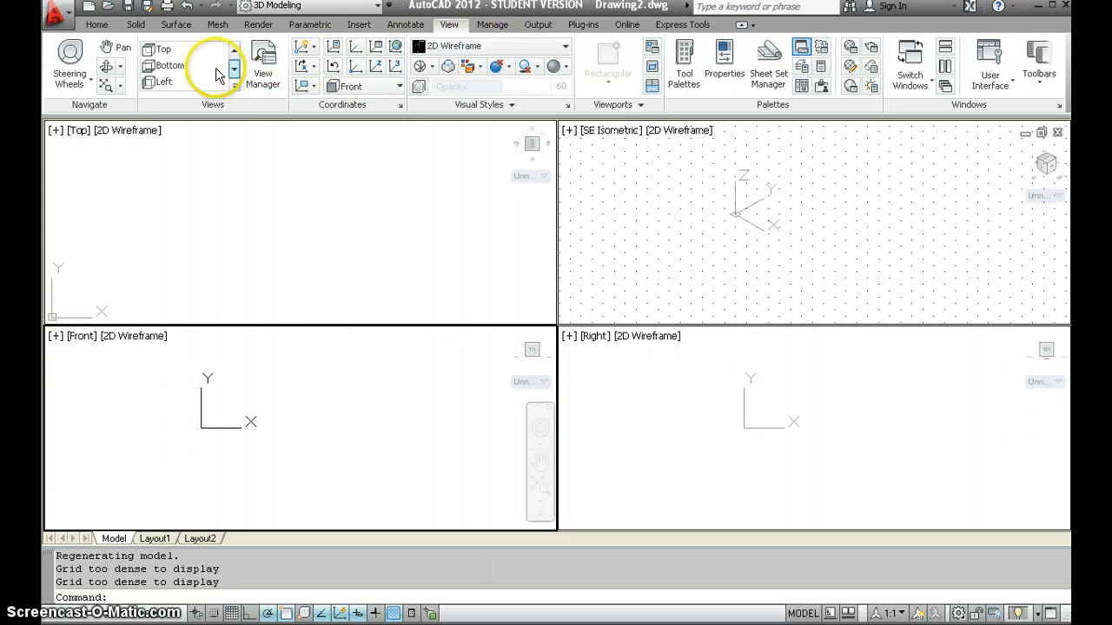
pyautogui.click(97, 26)
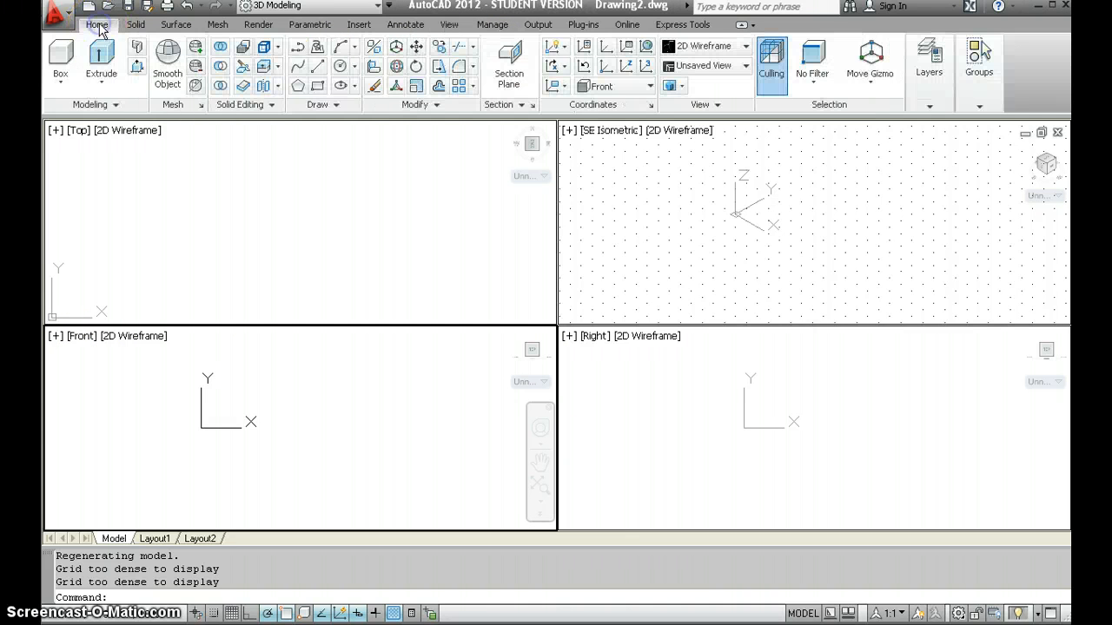
pyautogui.click(298, 46)
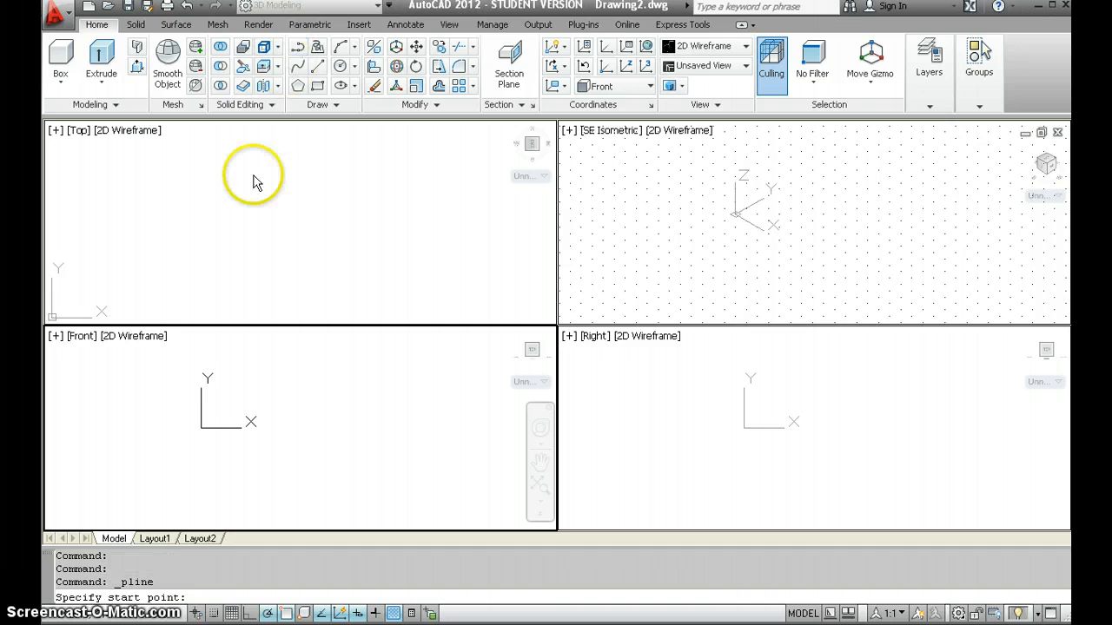
pyautogui.click(203, 477)
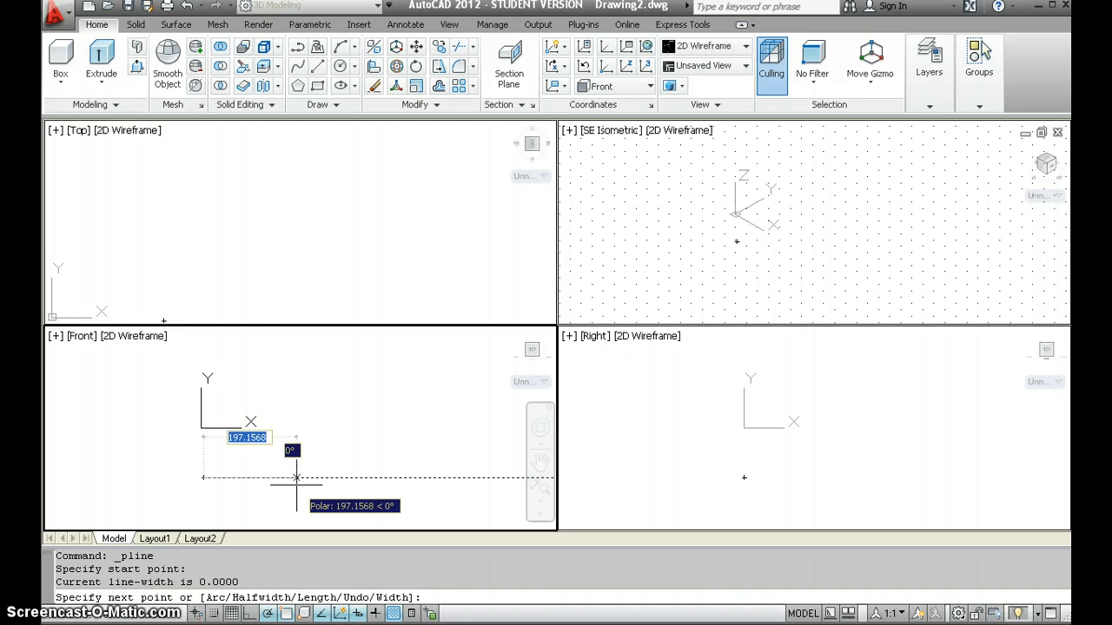
pyautogui.write('6')
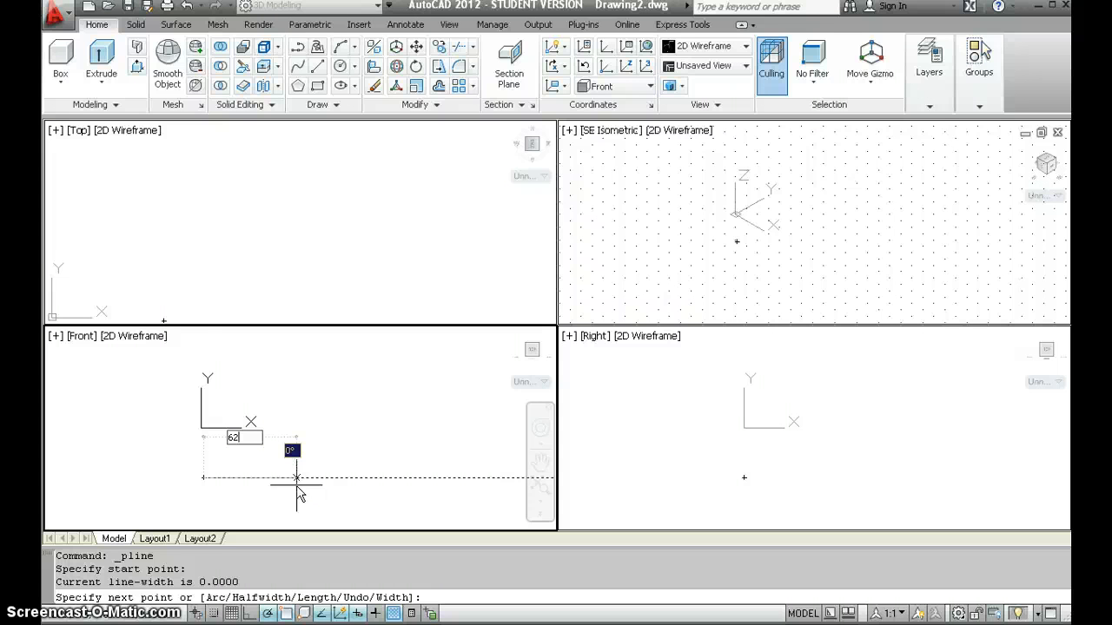
pyautogui.write('2')
pyautogui.press('Return')
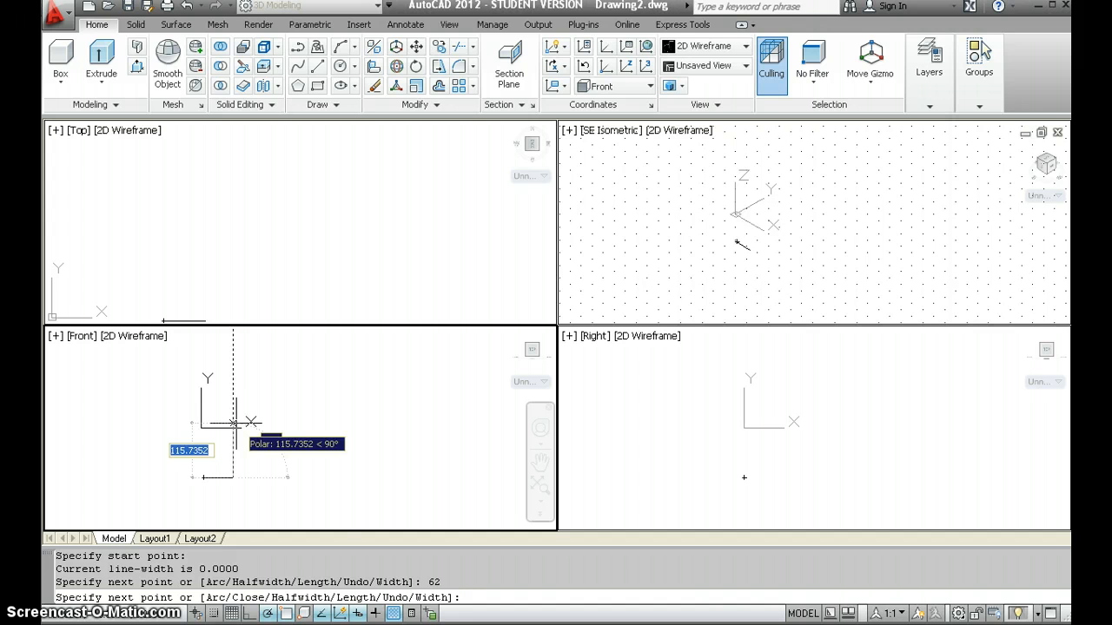
# Continue the polyline with a 20-unit vertical segment upward from the right end of the base.
pyautogui.scroll(1, 232, 423)
pyautogui.scroll(2, 232, 423)
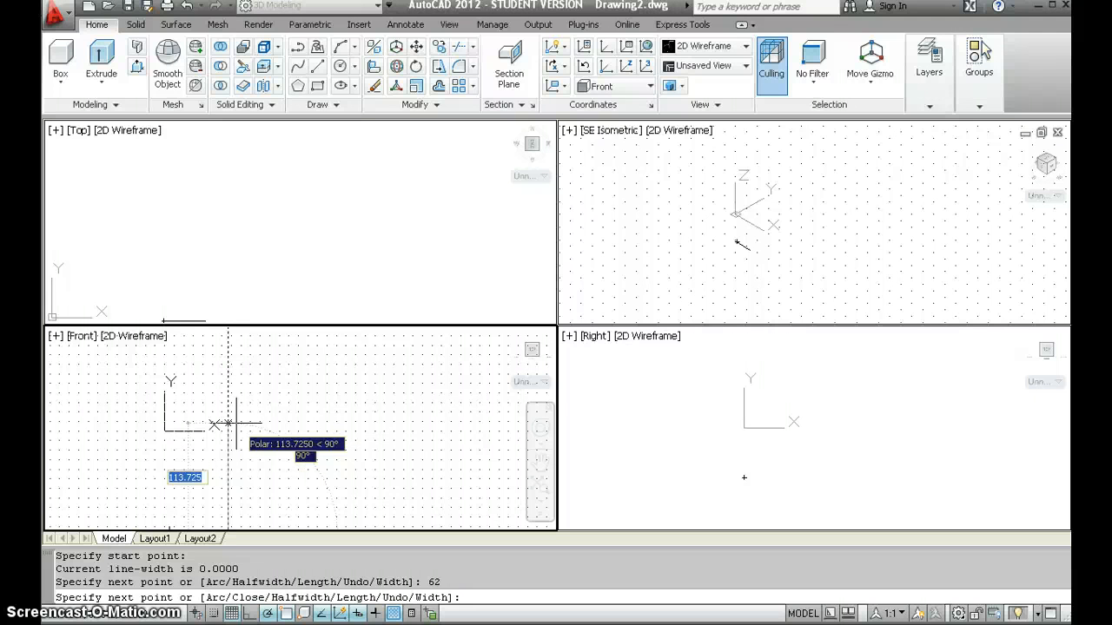
pyautogui.scroll(-1, 236, 424)
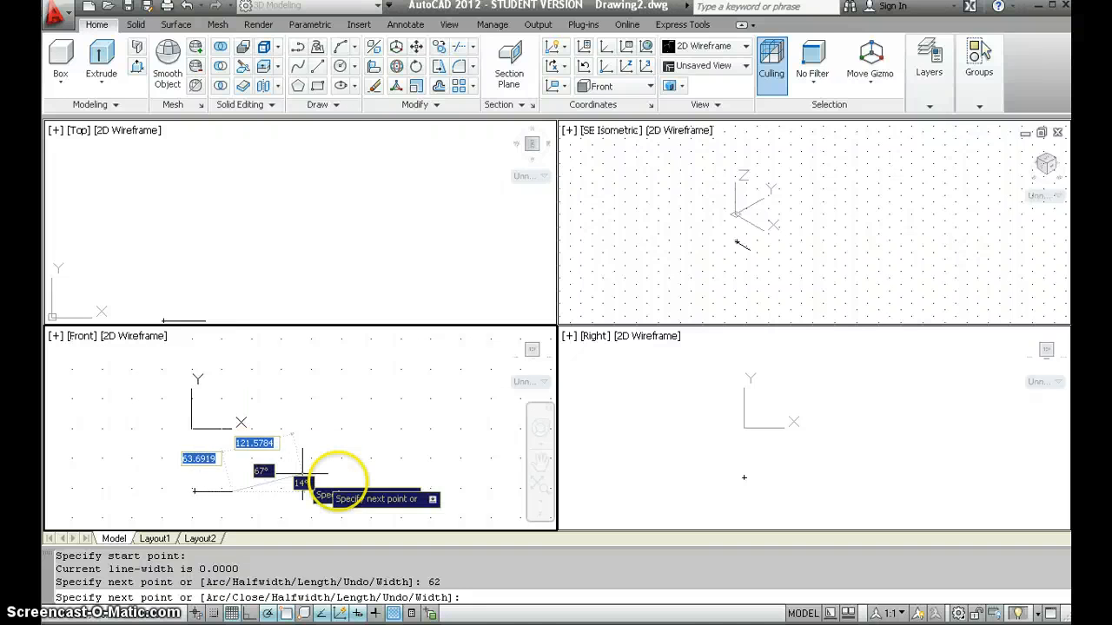
pyautogui.moveTo(269, 447); pyautogui.dragTo(378, 452, button='middle')
pyautogui.scroll(4, 322, 446)
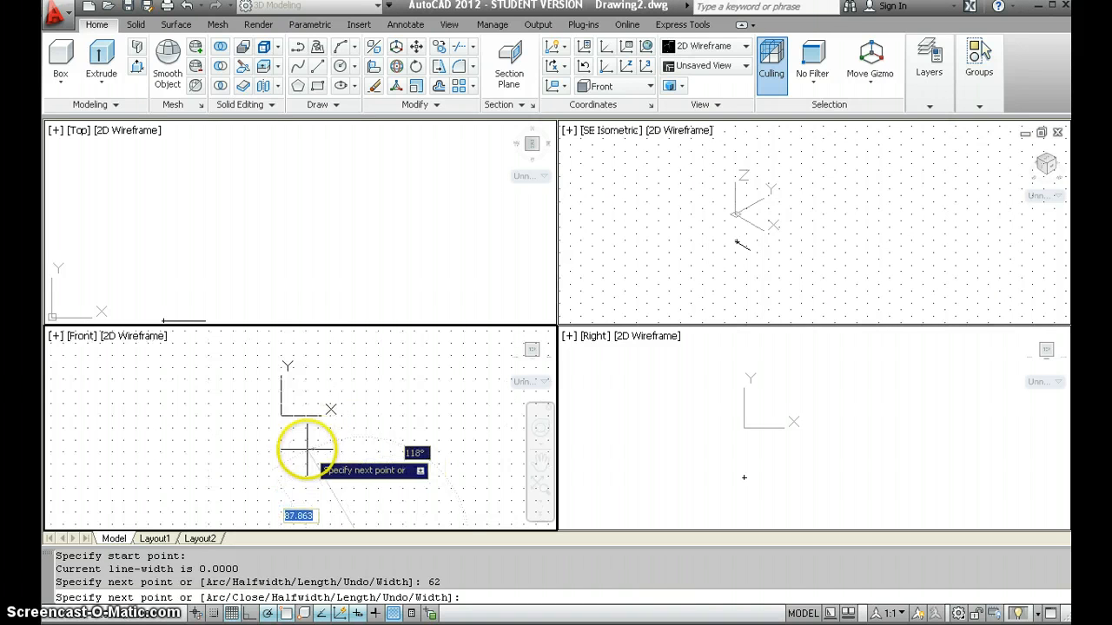
pyautogui.moveTo(305, 448); pyautogui.dragTo(288, 346, button='middle')
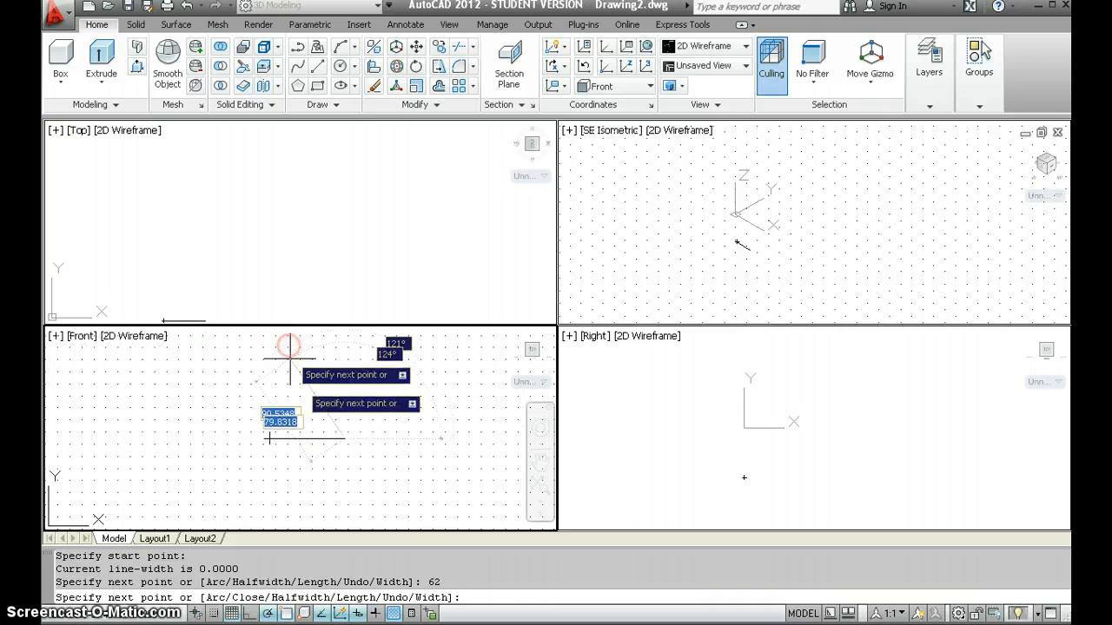
pyautogui.scroll(4, 352, 422)
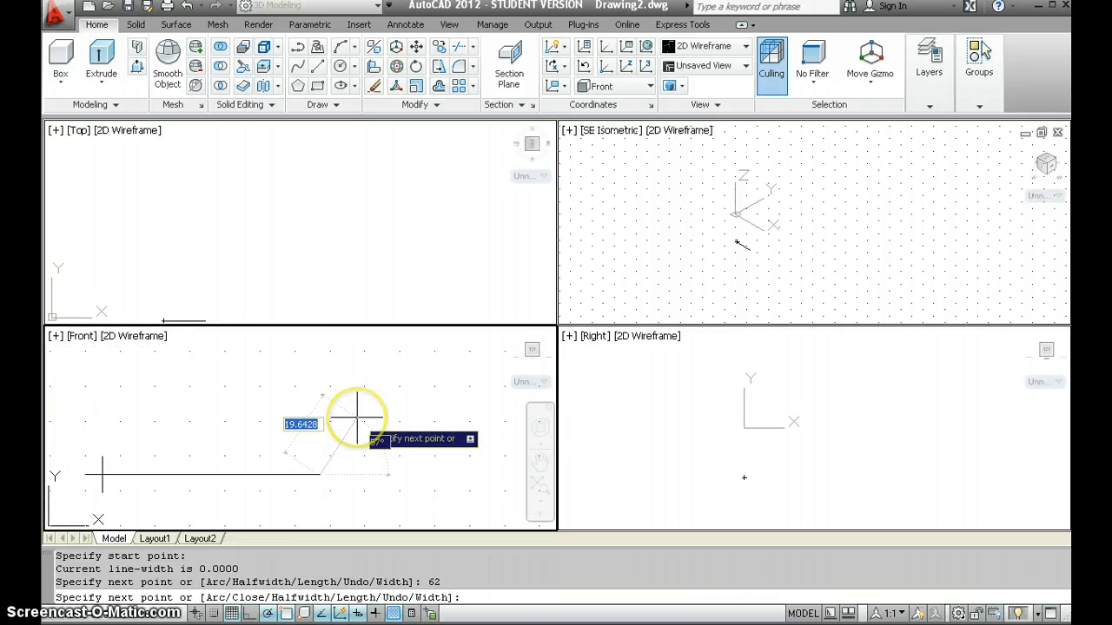
pyautogui.scroll(-3, 356, 420)
pyautogui.moveTo(360, 422); pyautogui.dragTo(397, 458, button='middle')
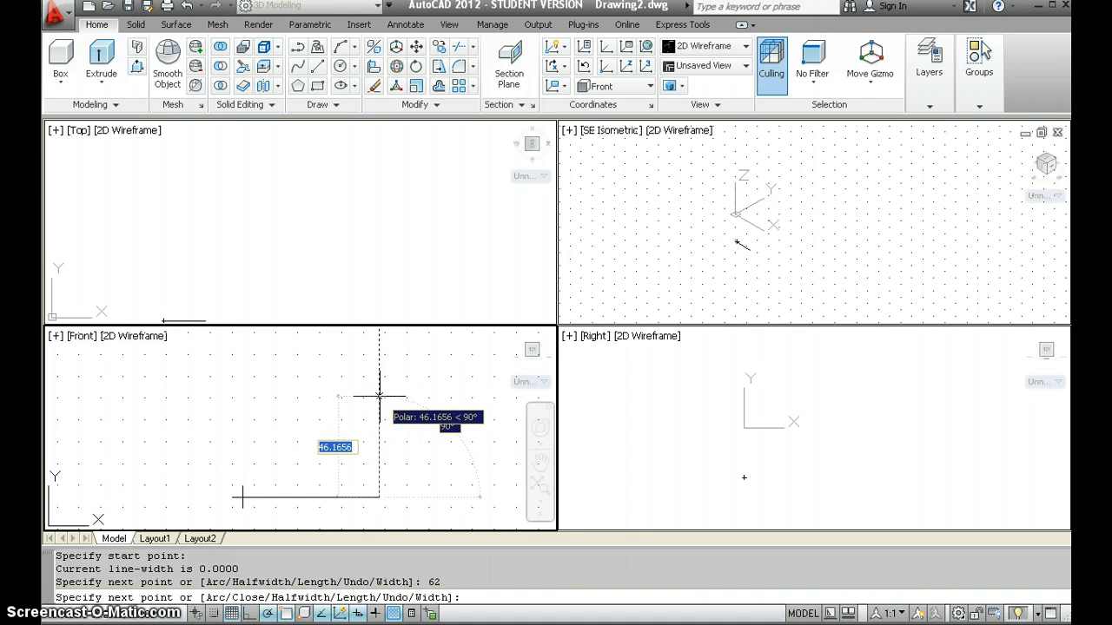
pyautogui.write('2')
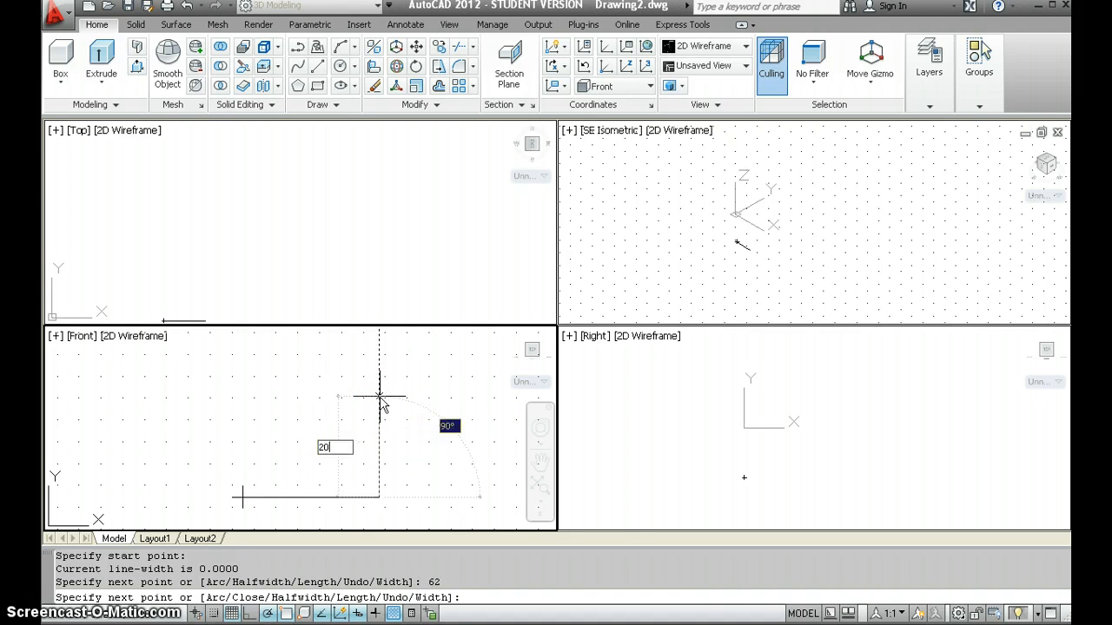
pyautogui.write('0')
pyautogui.press('Return')
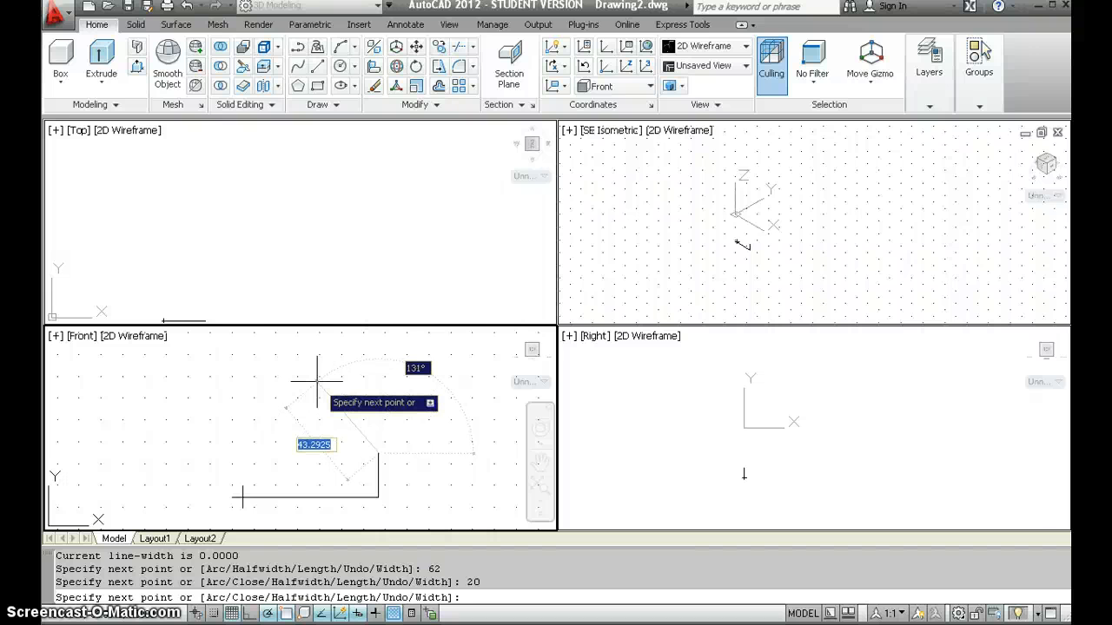
# Add a sloped polyline segment with relative offset -16,30, followed by a 30-unit horizontal top edge running toward negative X.
pyautogui.write('-16')
pyautogui.press('Tab')
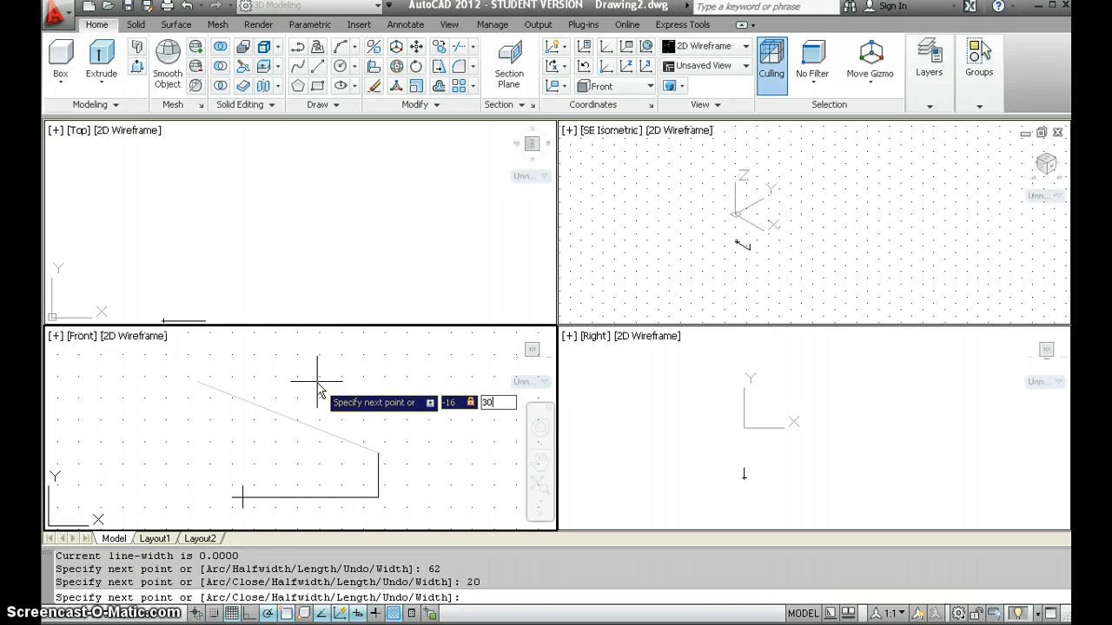
pyautogui.press('Return')
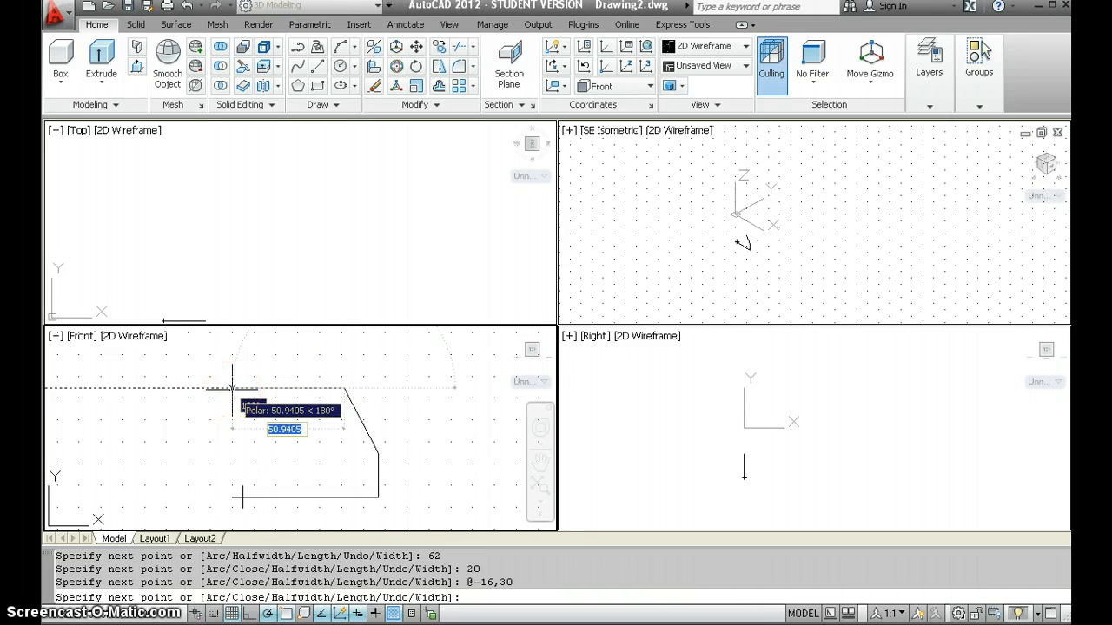
pyautogui.write('3')
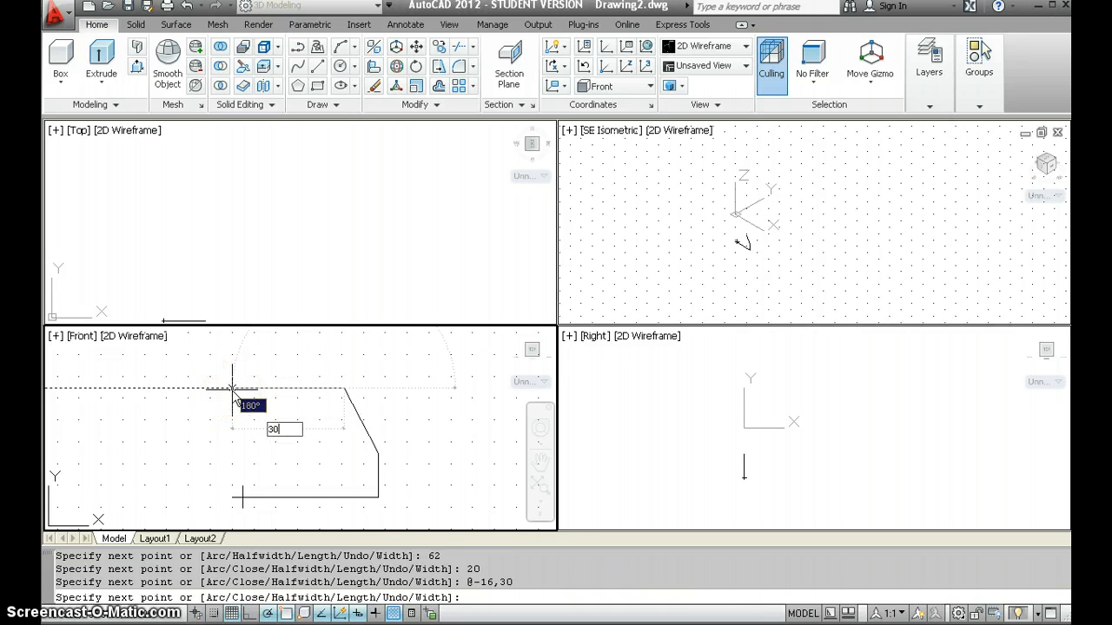
pyautogui.write('0')
pyautogui.press('Return')
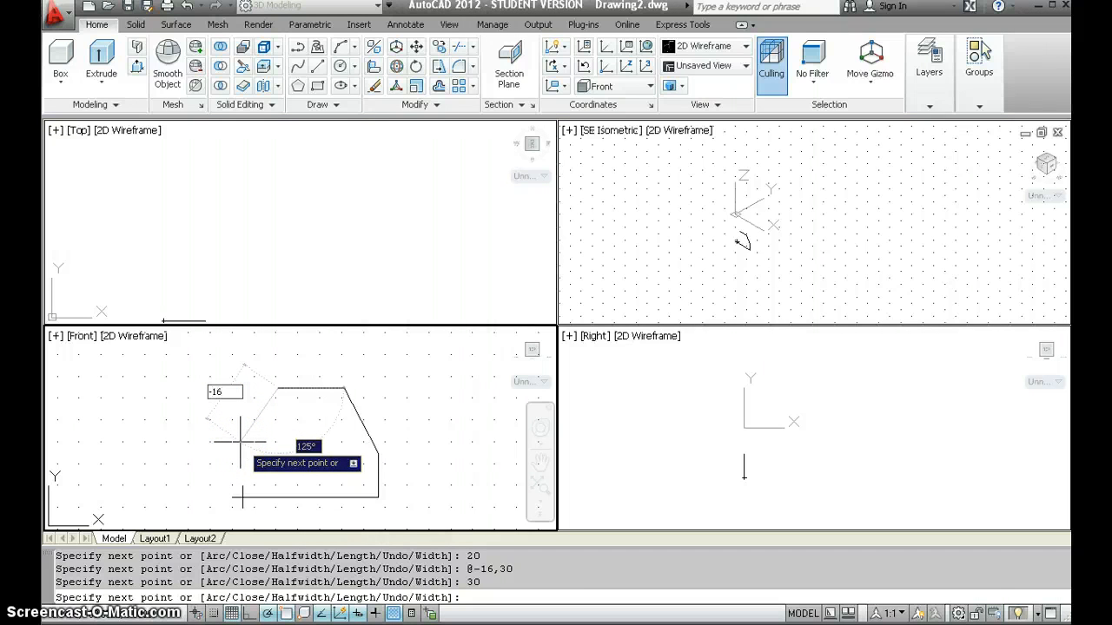
# Add a sloped segment with relative offset -16,-30 and complete the outline with a vertical segment down to the polyline's start point.
pyautogui.write('-16,')
pyautogui.write('-30')
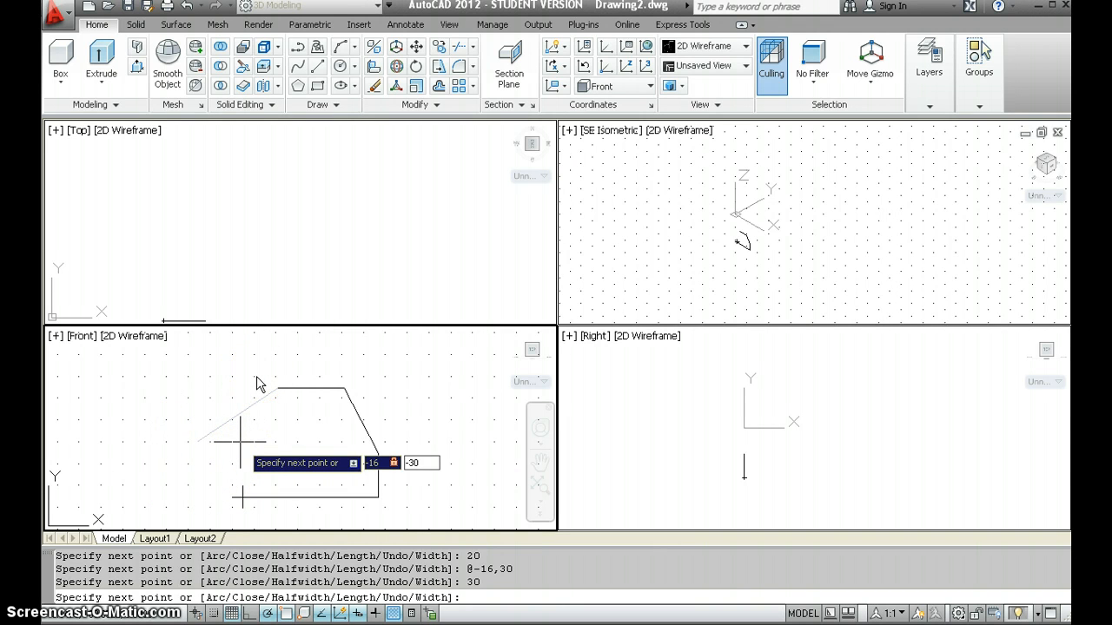
pyautogui.press('Return')
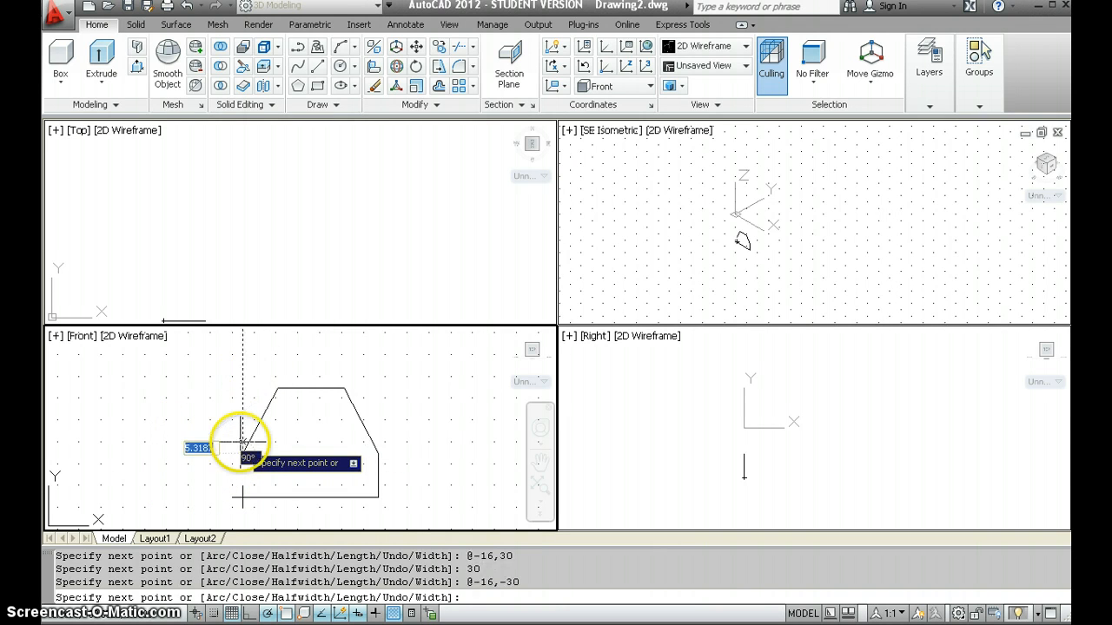
pyautogui.click(236, 496)
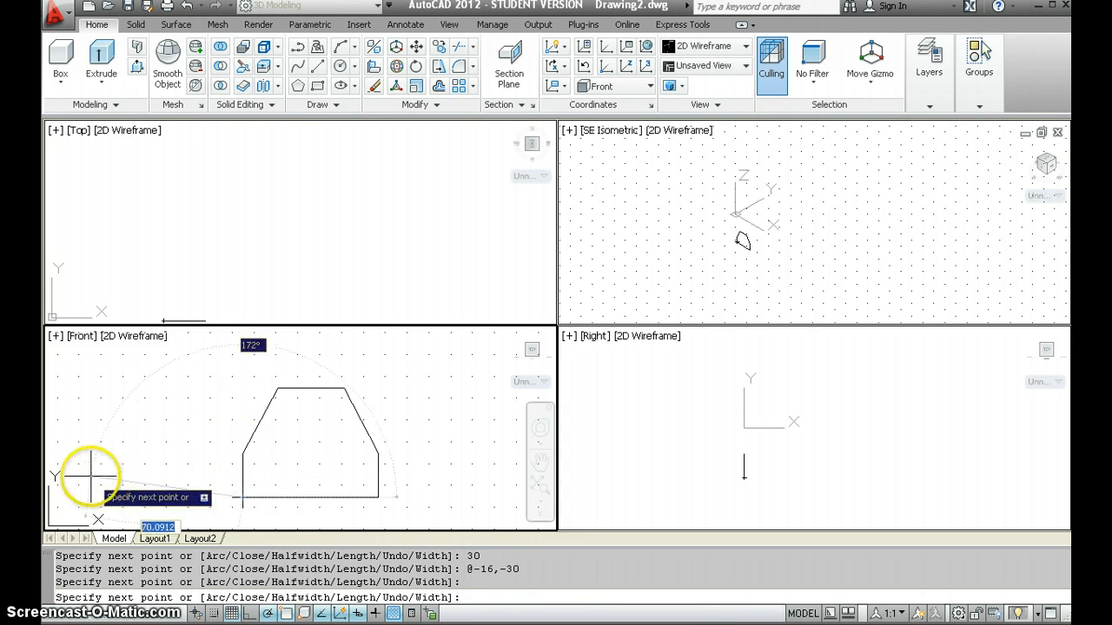
pyautogui.press('Return')
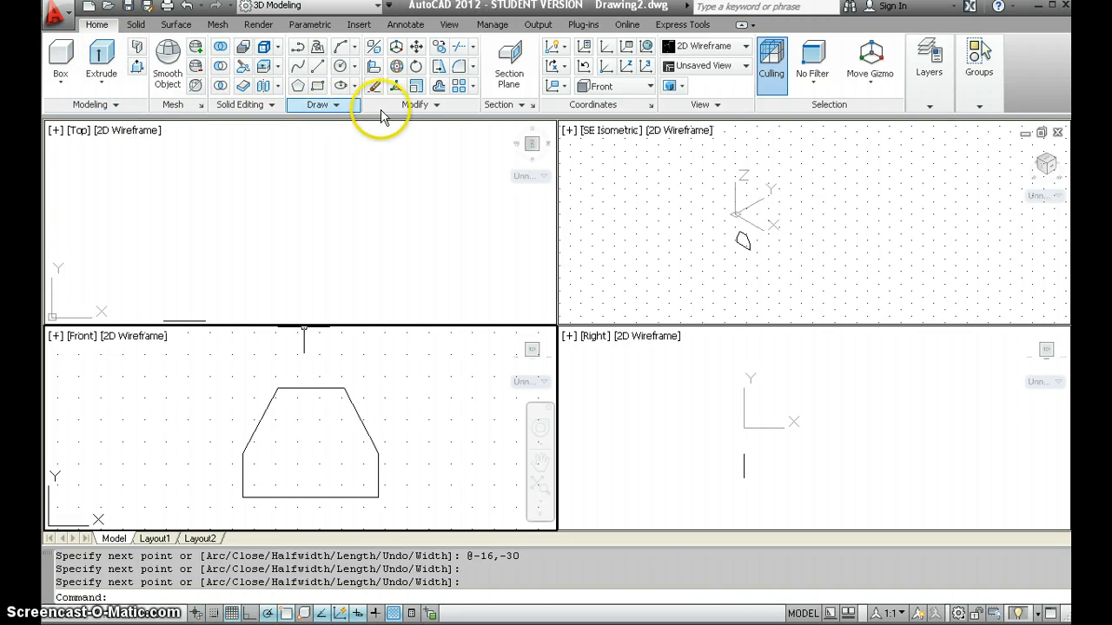
# Extrude the closed polyline profile in the Front viewport to a height of 30 units.
pyautogui.click(434, 106)
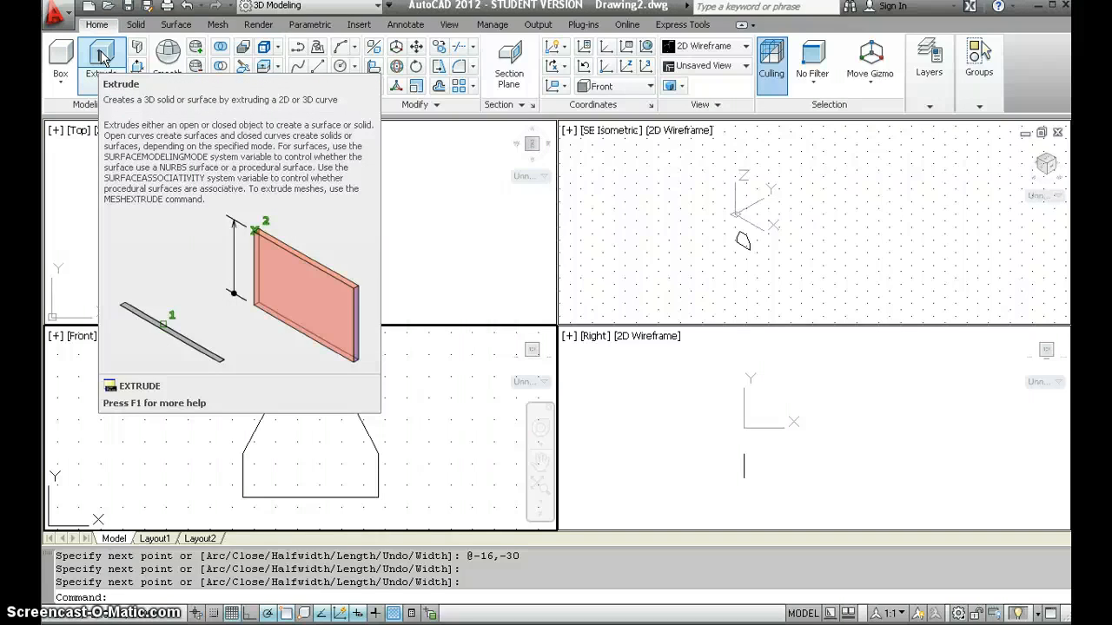
pyautogui.click(102, 57)
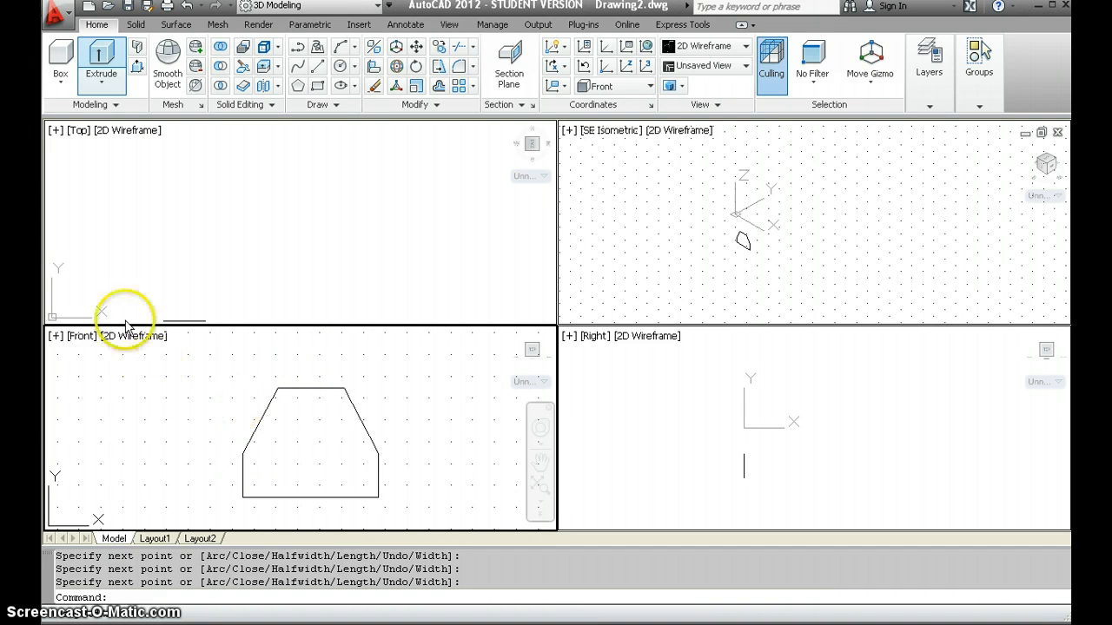
pyautogui.click(99, 88)
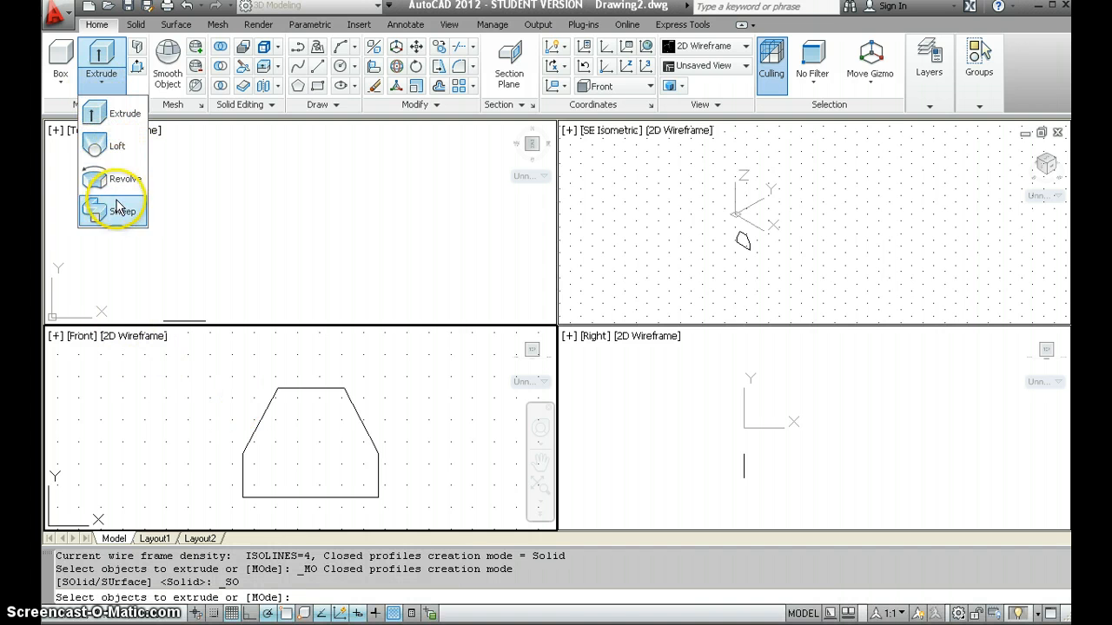
pyautogui.click(124, 116)
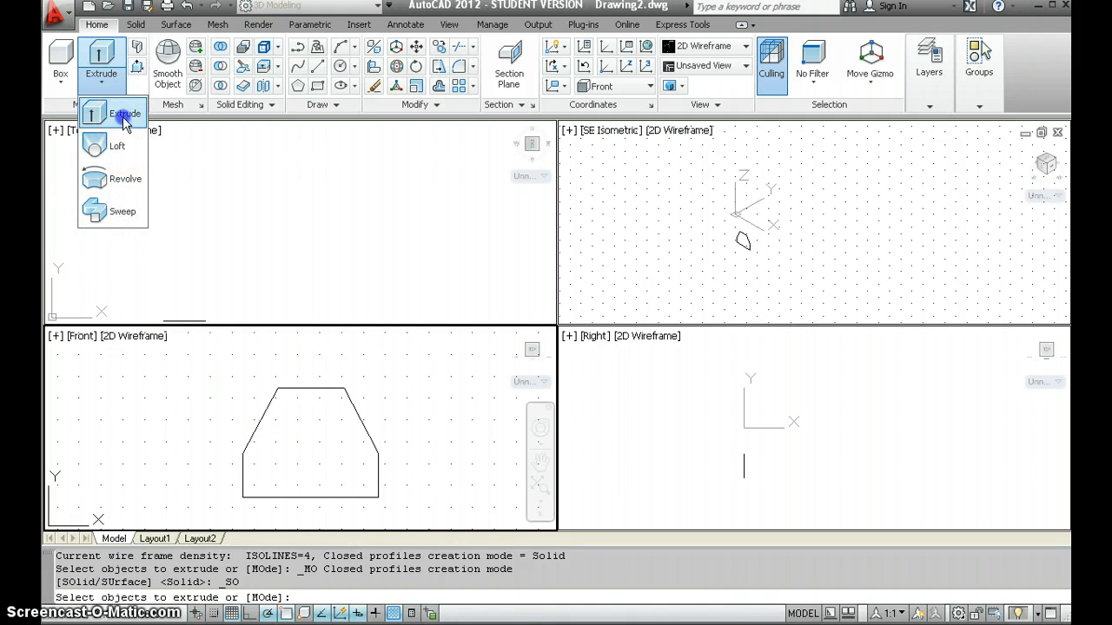
pyautogui.click(305, 387)
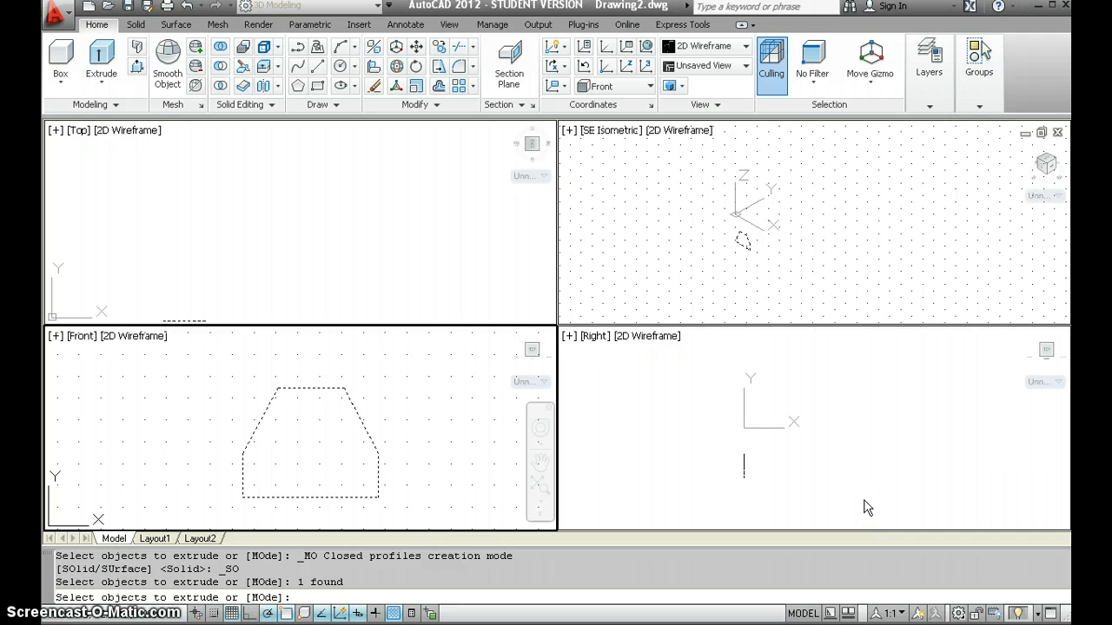
pyautogui.press('Return')
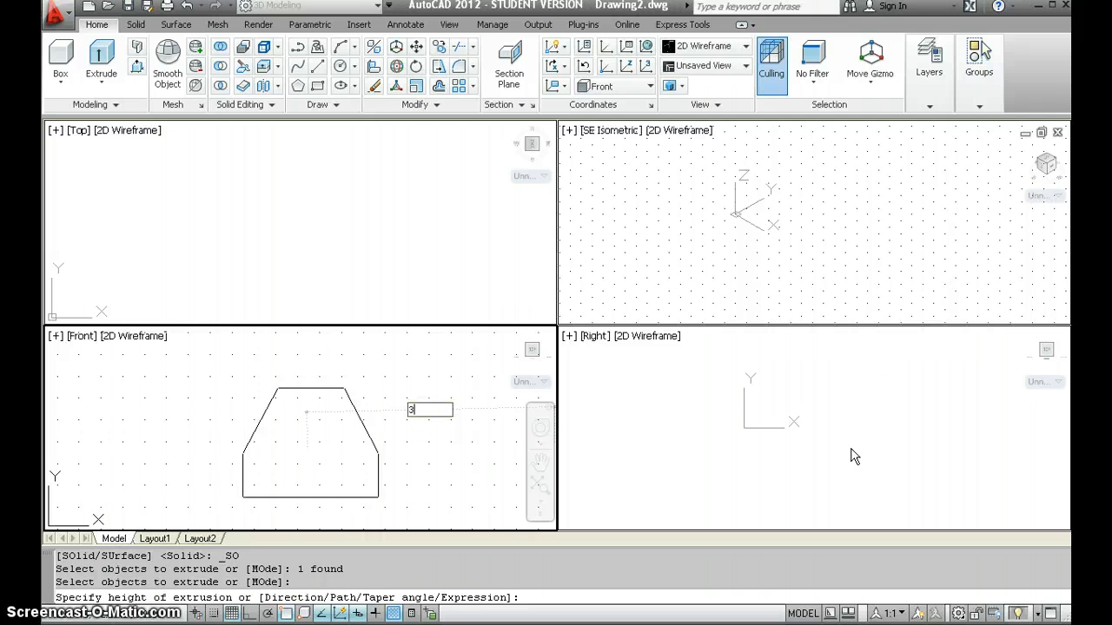
pyautogui.press('Return')
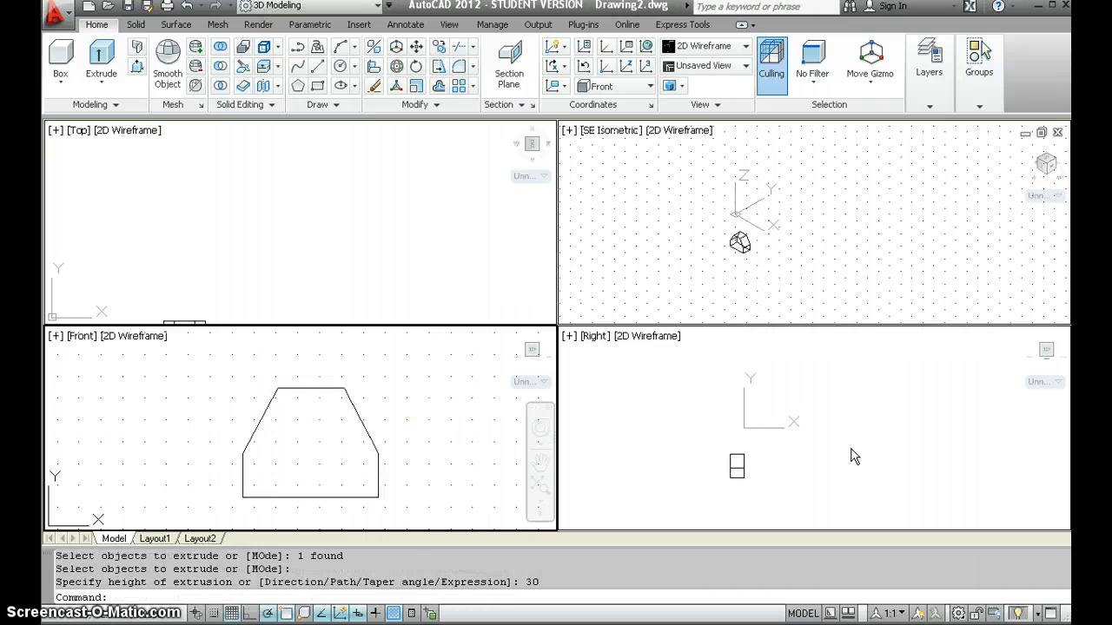
# Enlarge and reposition the extruded solid in the Top, SE Isometric and Right viewports to inspect it from each direction.
pyautogui.click(226, 269)
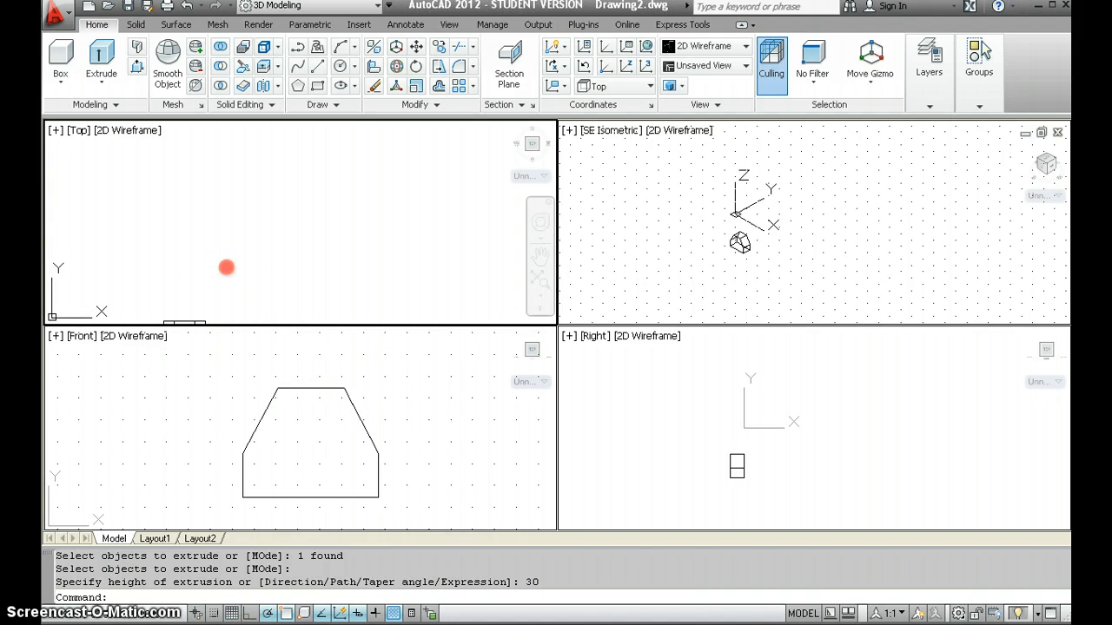
pyautogui.moveTo(226, 268); pyautogui.dragTo(338, 159, button='middle')
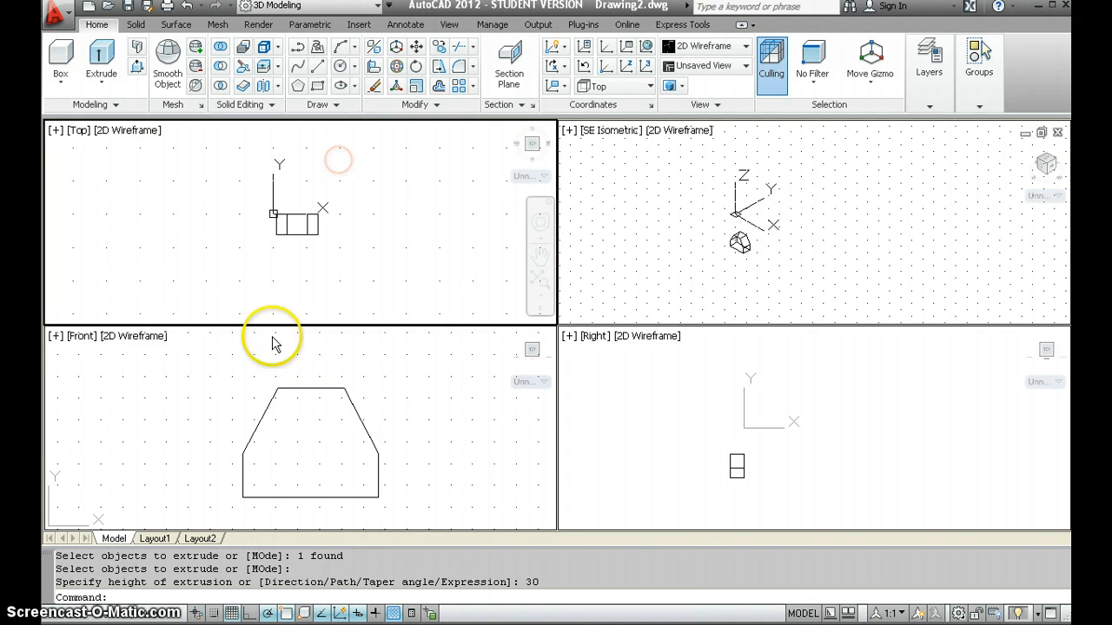
pyautogui.scroll(2, 356, 251)
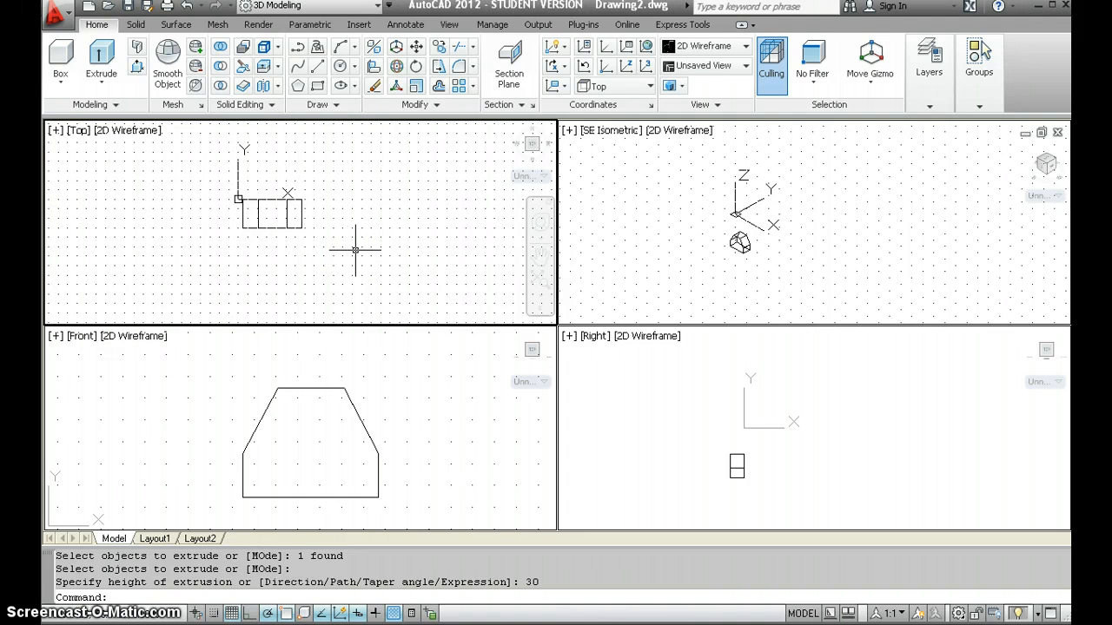
pyautogui.scroll(3, 355, 250)
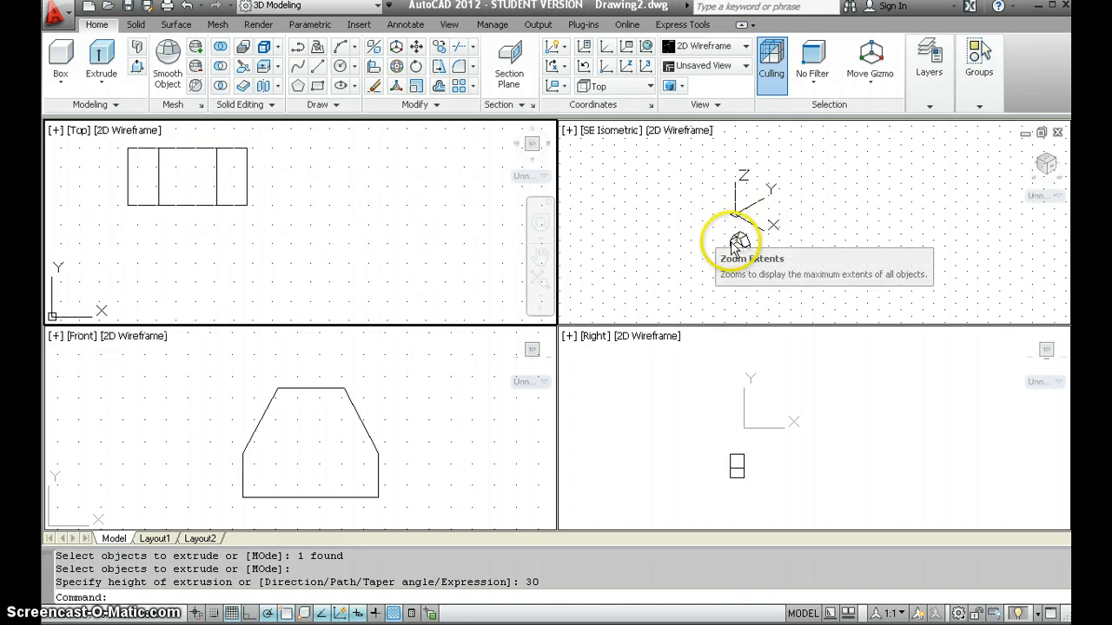
pyautogui.click(702, 258)
pyautogui.scroll(3, 702, 259)
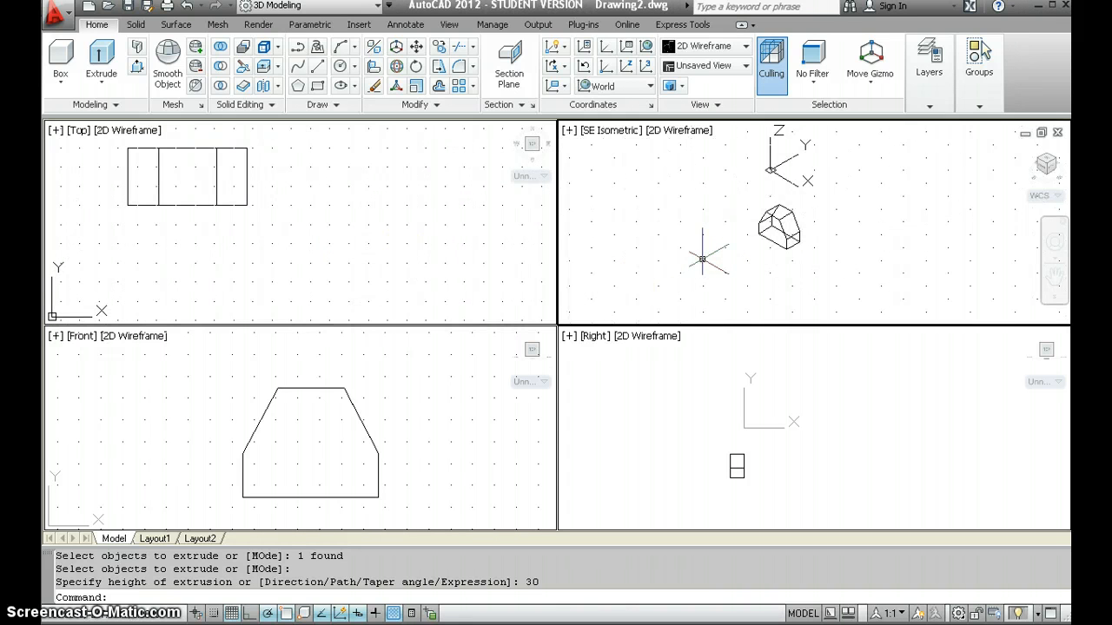
pyautogui.scroll(3, 701, 258)
pyautogui.click(806, 490)
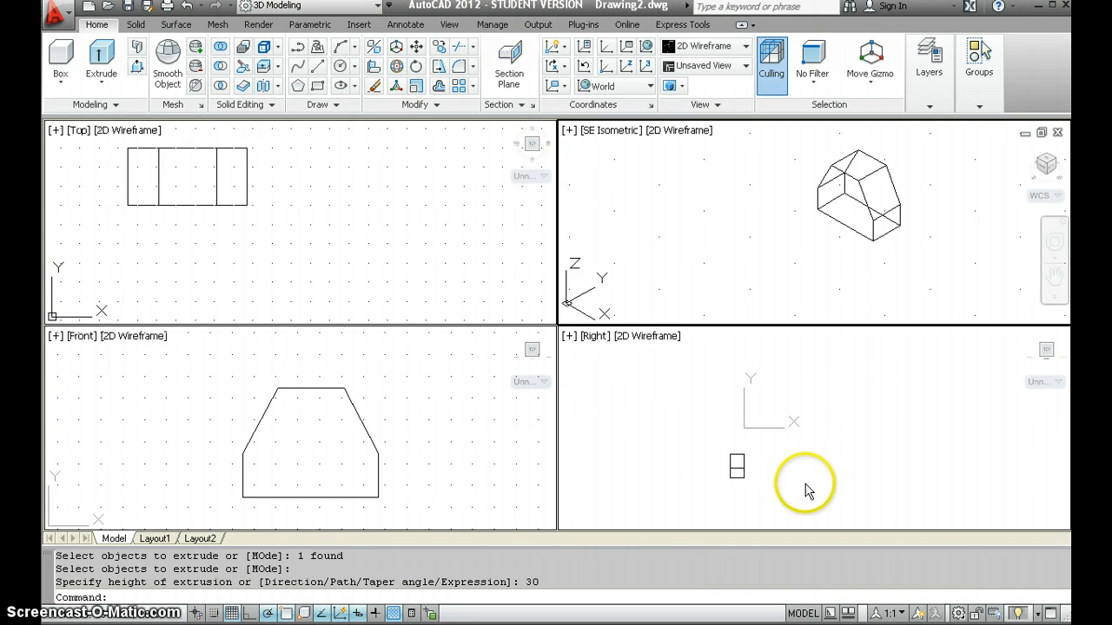
pyautogui.scroll(3, 802, 483)
pyautogui.scroll(1, 805, 482)
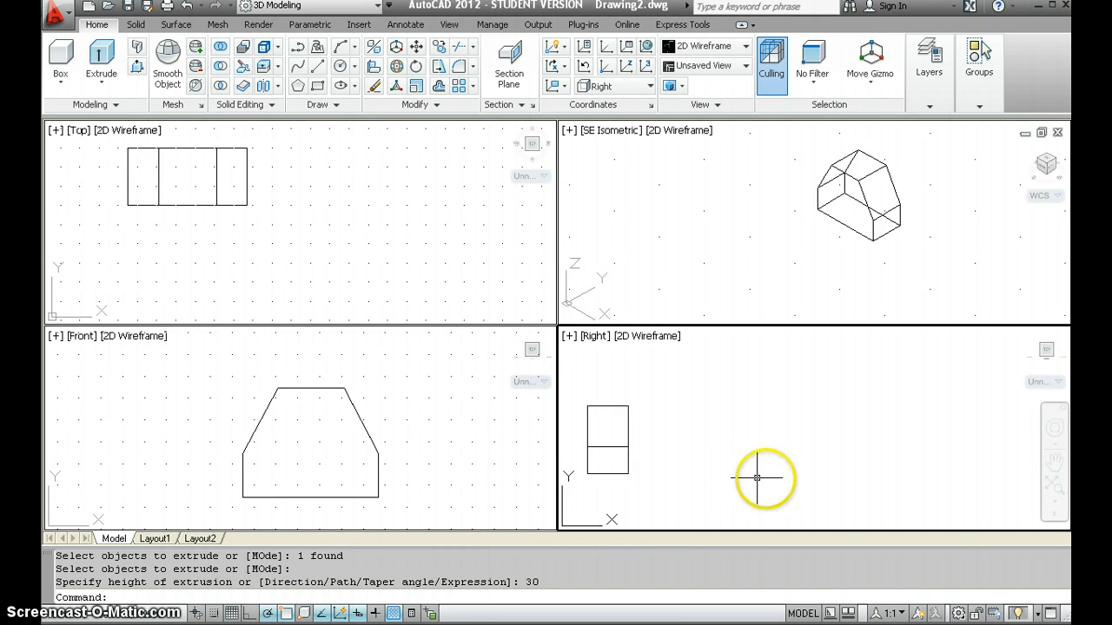
pyautogui.moveTo(735, 475); pyautogui.dragTo(918, 457, button='middle')
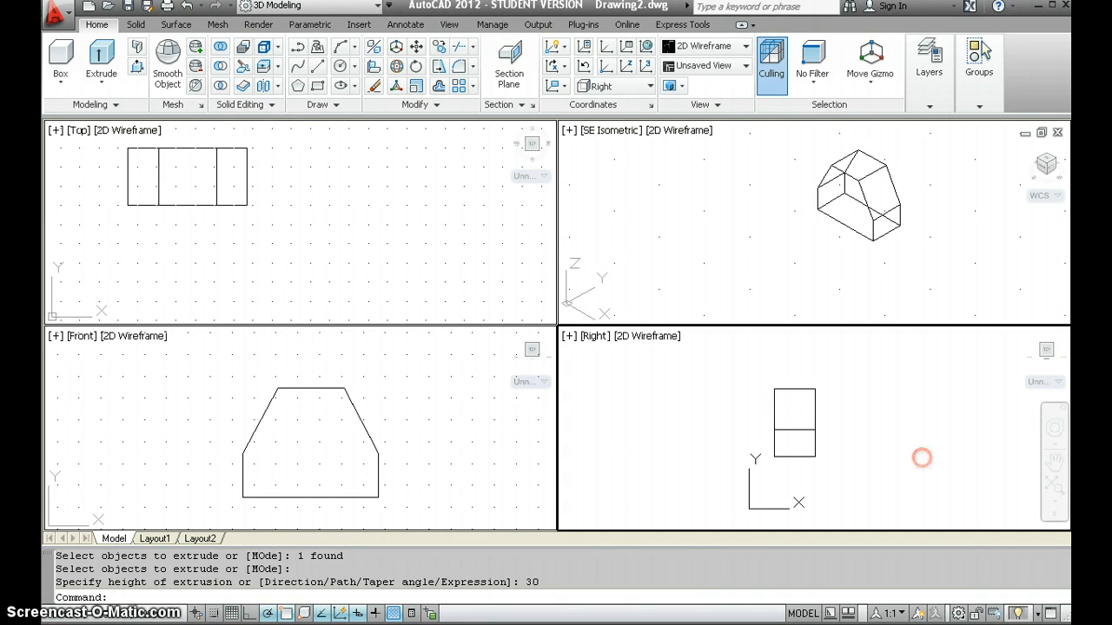
# Switch the Right viewport to the NW Isometric view and frame the solid in it.
pyautogui.click(594, 338)
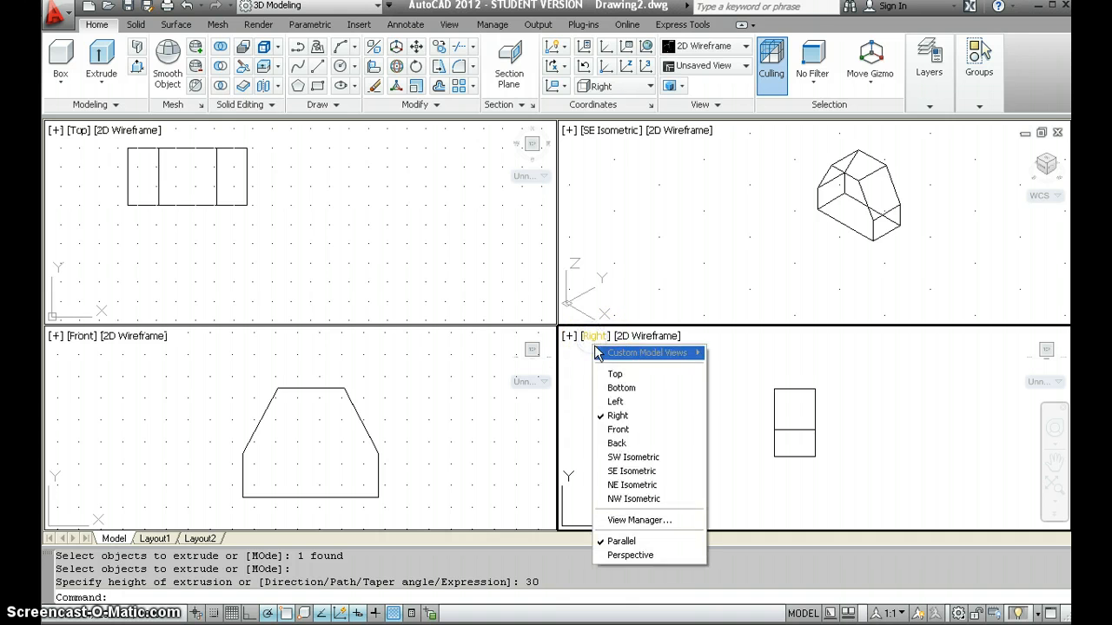
pyautogui.click(618, 502)
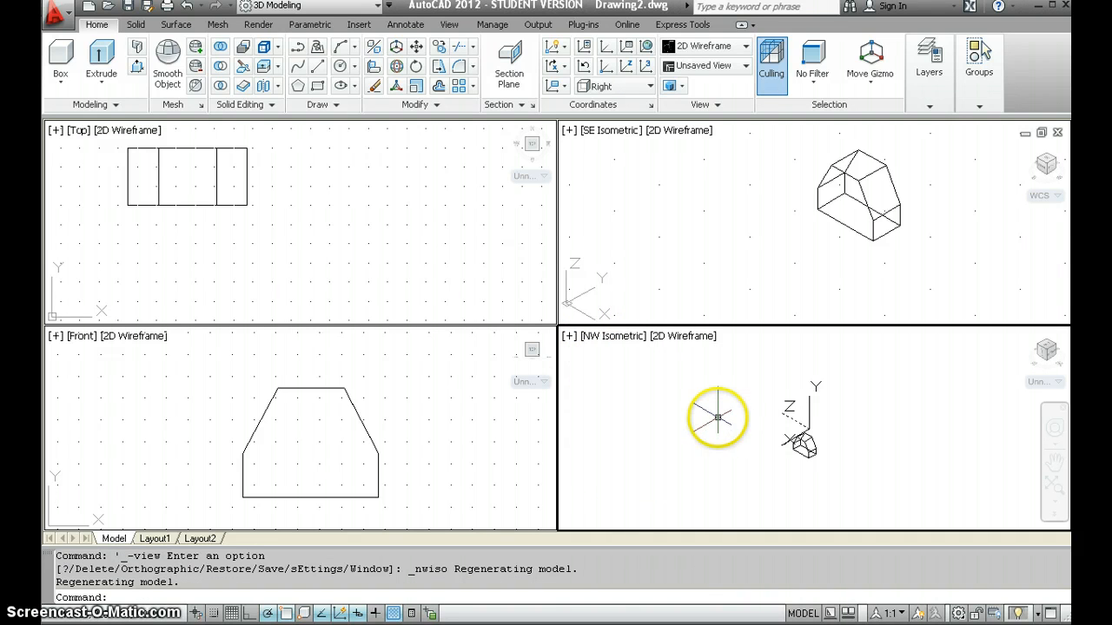
pyautogui.scroll(-2, 718, 418)
pyautogui.scroll(5, 718, 418)
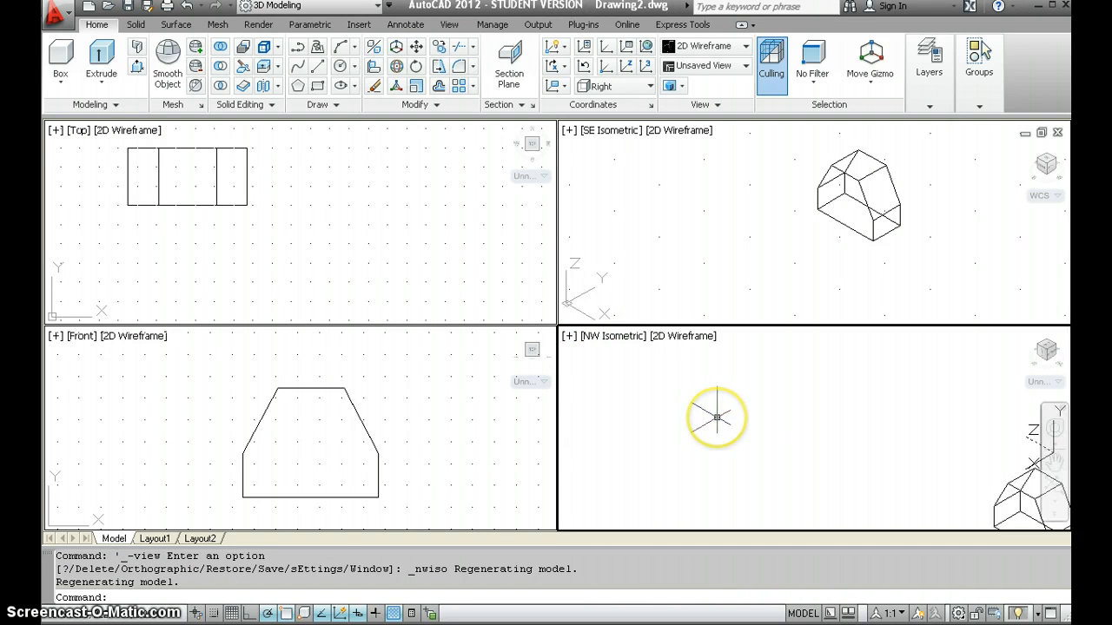
pyautogui.moveTo(849, 442); pyautogui.dragTo(637, 348, button='middle')
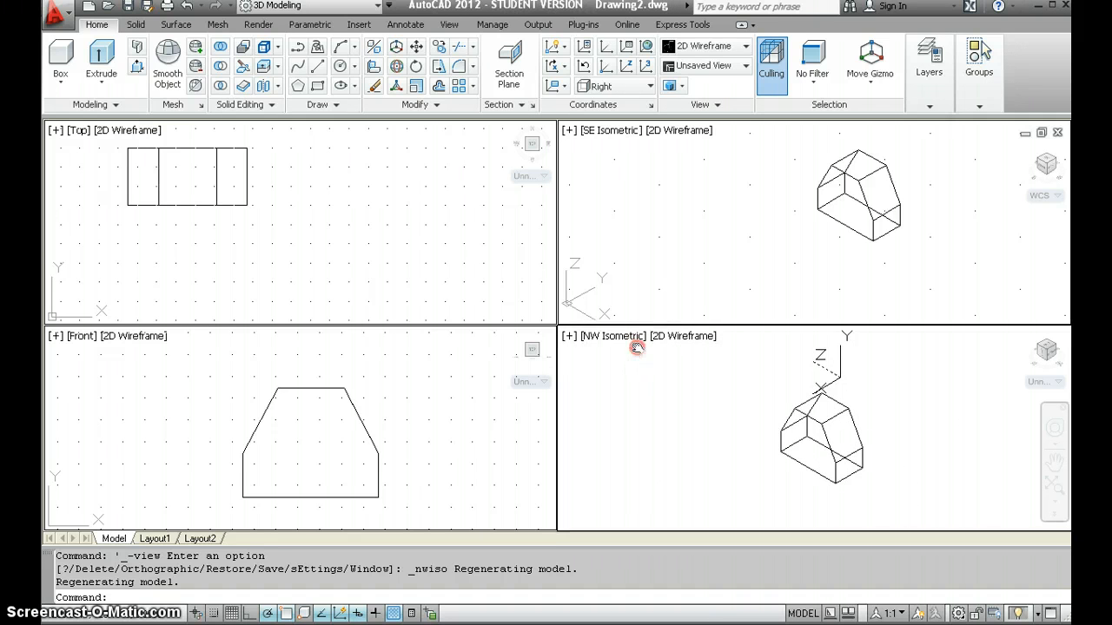
pyautogui.scroll(4, 735, 387)
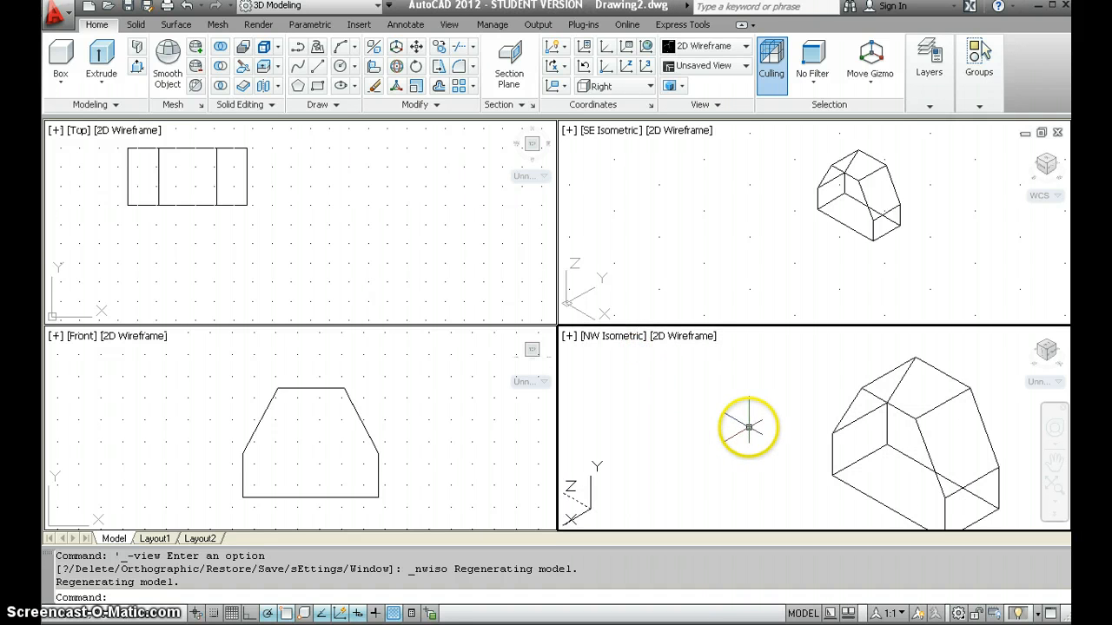
pyautogui.scroll(-2, 748, 427)
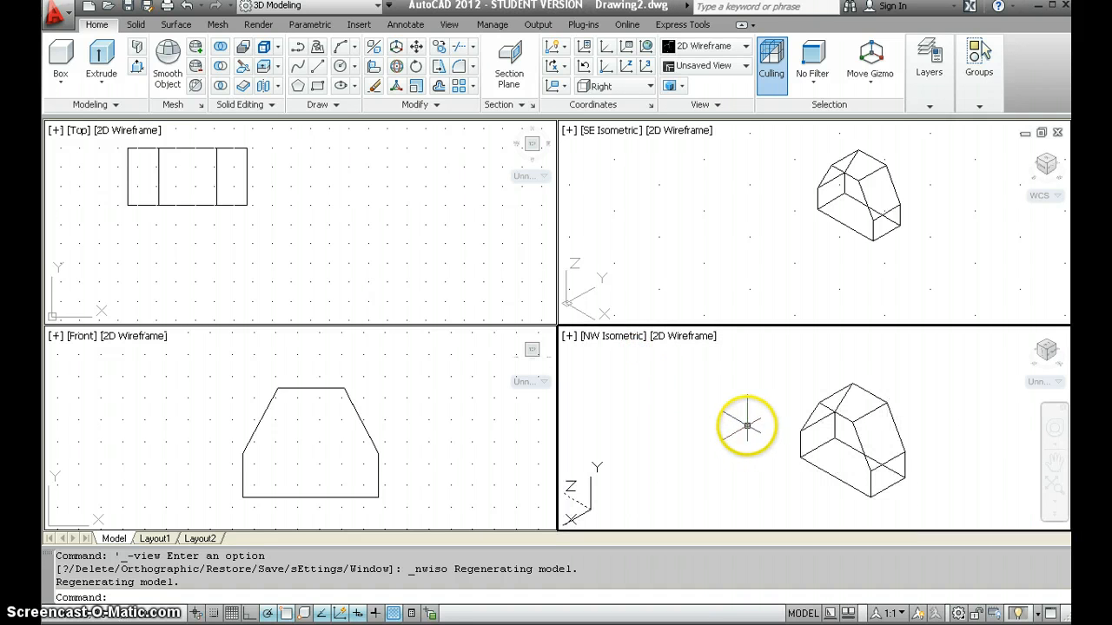
# Change the NW Isometric viewport to the SE Isometric view and bring the solid into frame.
pyautogui.click(622, 344)
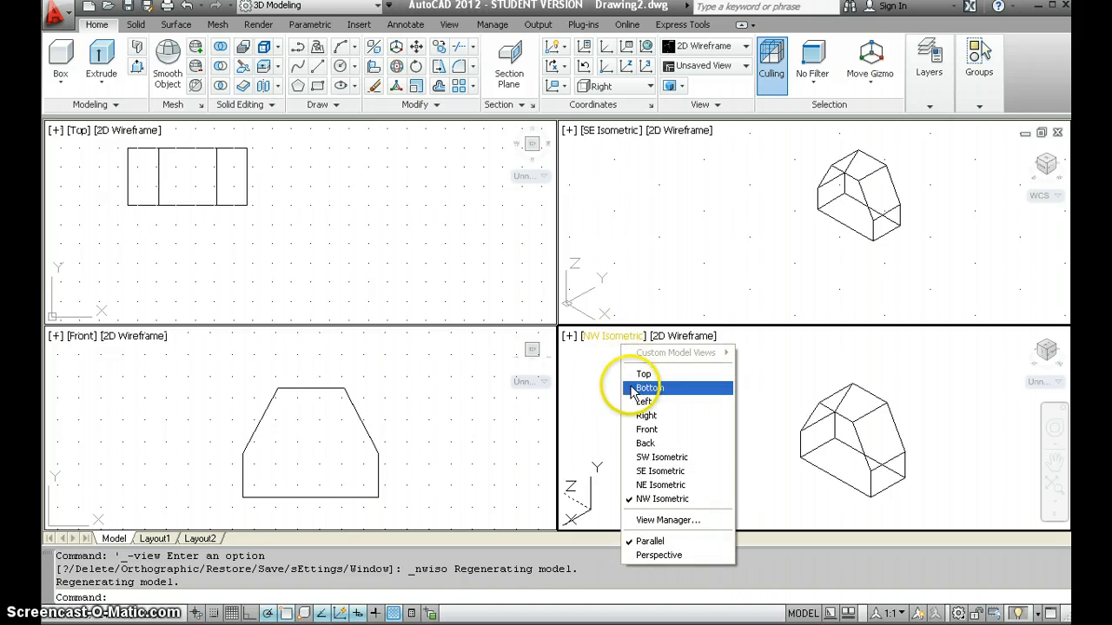
pyautogui.click(657, 473)
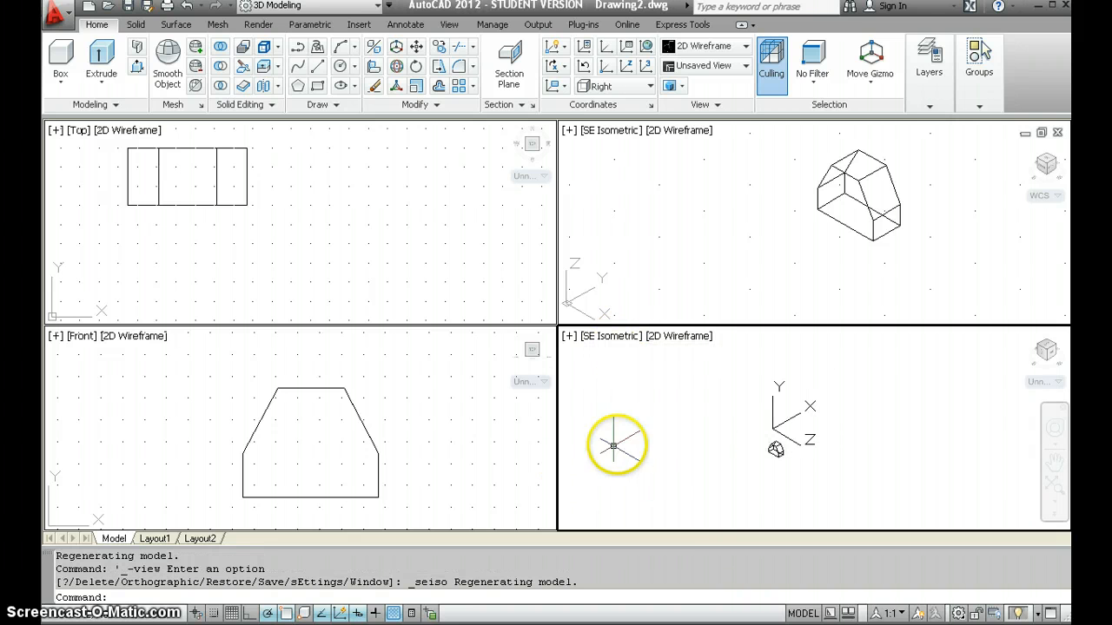
pyautogui.scroll(2, 736, 427)
pyautogui.moveTo(737, 427); pyautogui.dragTo(692, 375, button='middle')
pyautogui.scroll(3, 705, 414)
pyautogui.scroll(3, 715, 420)
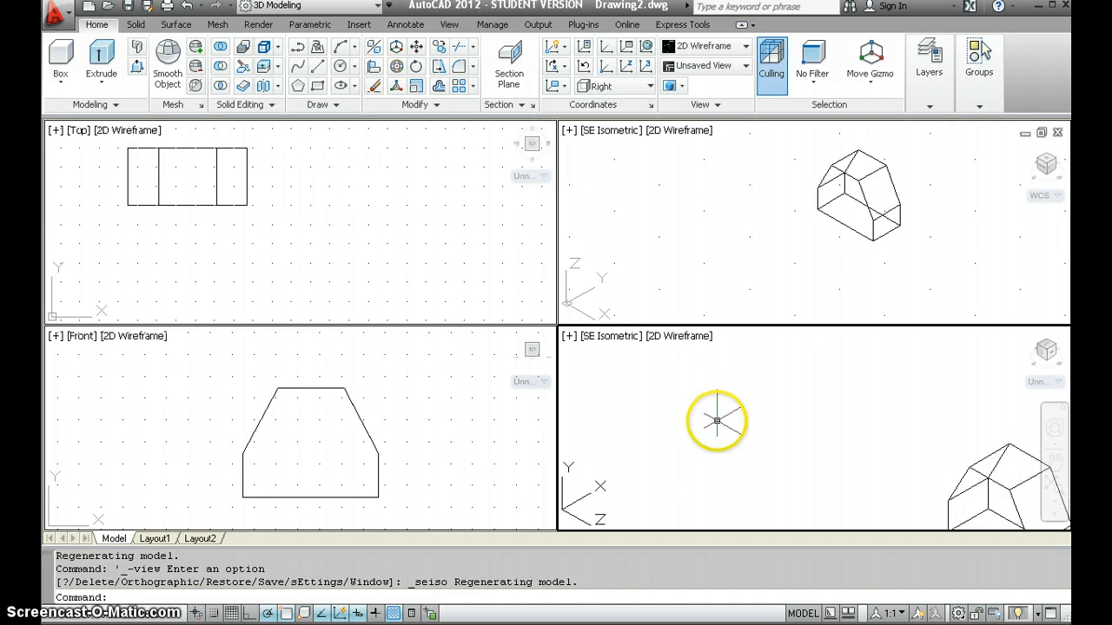
pyautogui.moveTo(780, 439); pyautogui.dragTo(525, 327, button='middle')
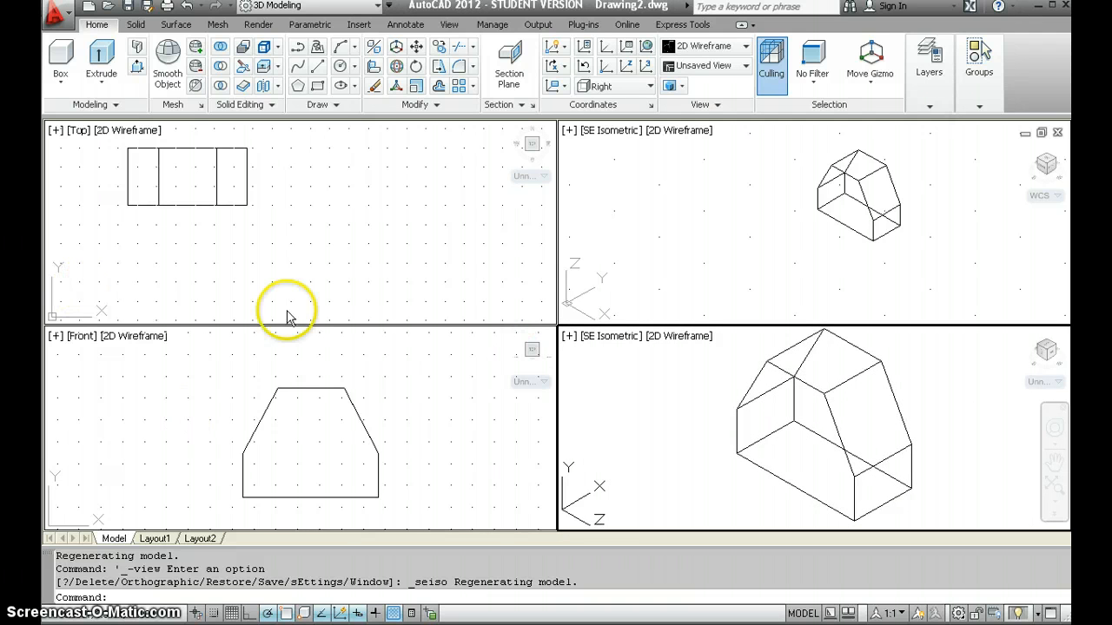
# Set the viewport beside the Front view to NE Isometric and frame the solid in it.
pyautogui.click(601, 338)
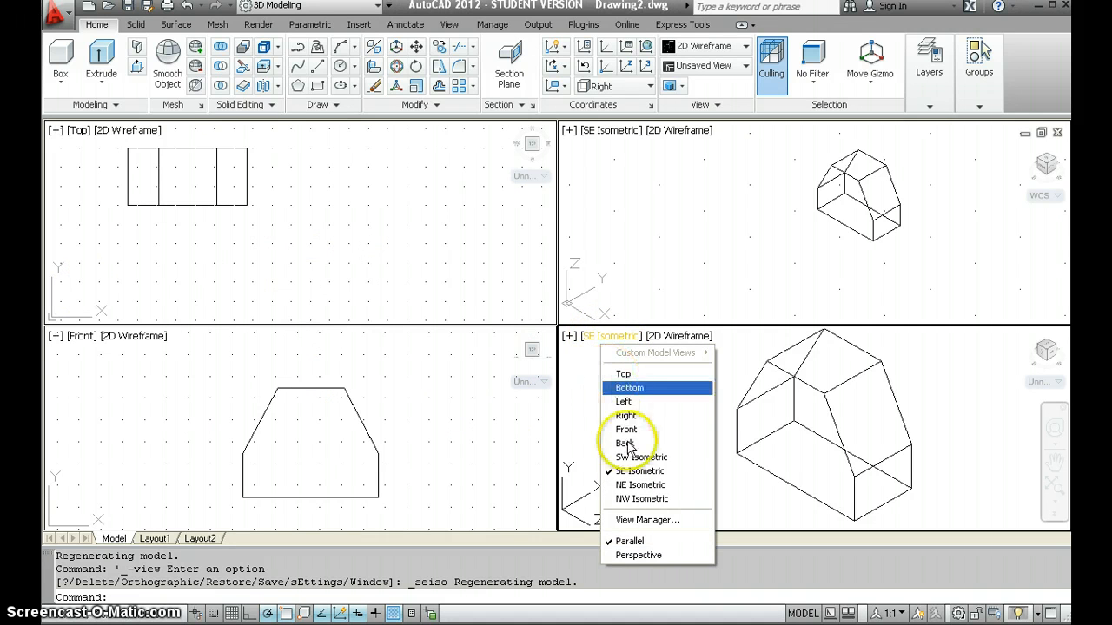
pyautogui.click(639, 484)
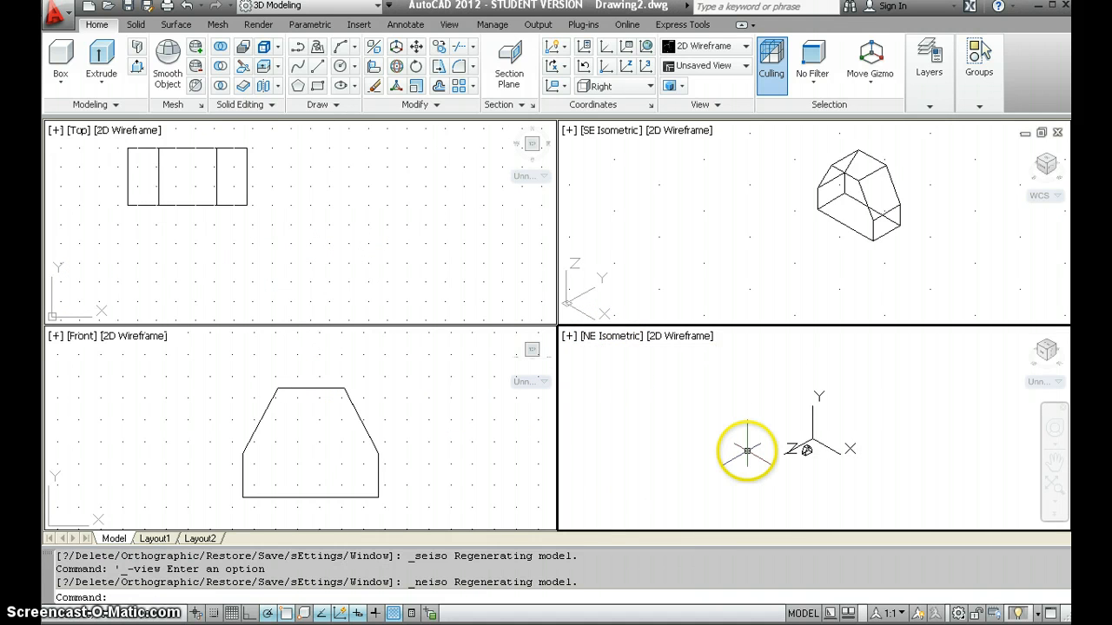
pyautogui.scroll(2, 747, 450)
pyautogui.moveTo(816, 443); pyautogui.dragTo(554, 412, button='middle')
pyautogui.scroll(2, 718, 418)
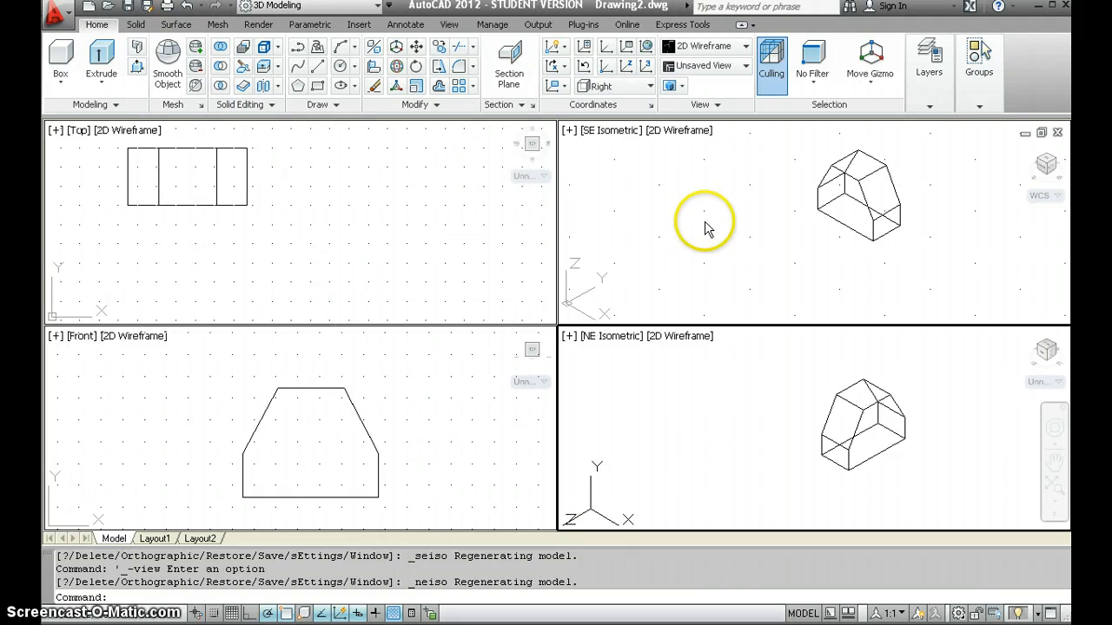
# Switch the Top viewport to the Bottom view and frame the solid in it.
pyautogui.click(91, 202)
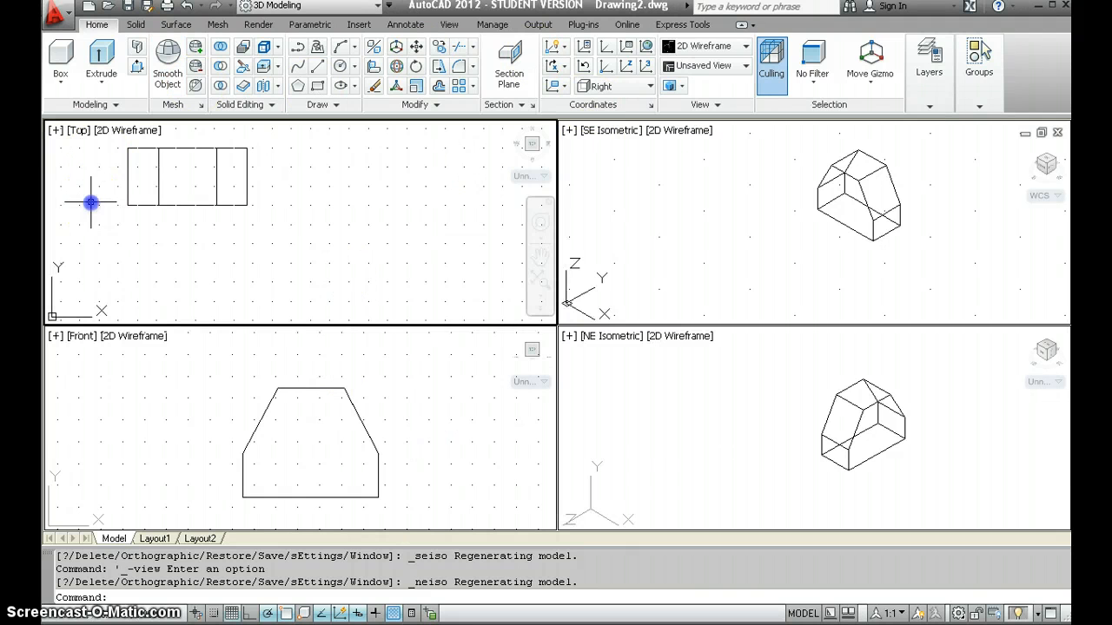
pyautogui.moveTo(329, 219); pyautogui.dragTo(467, 260, button='middle')
pyautogui.scroll(2, 430, 265)
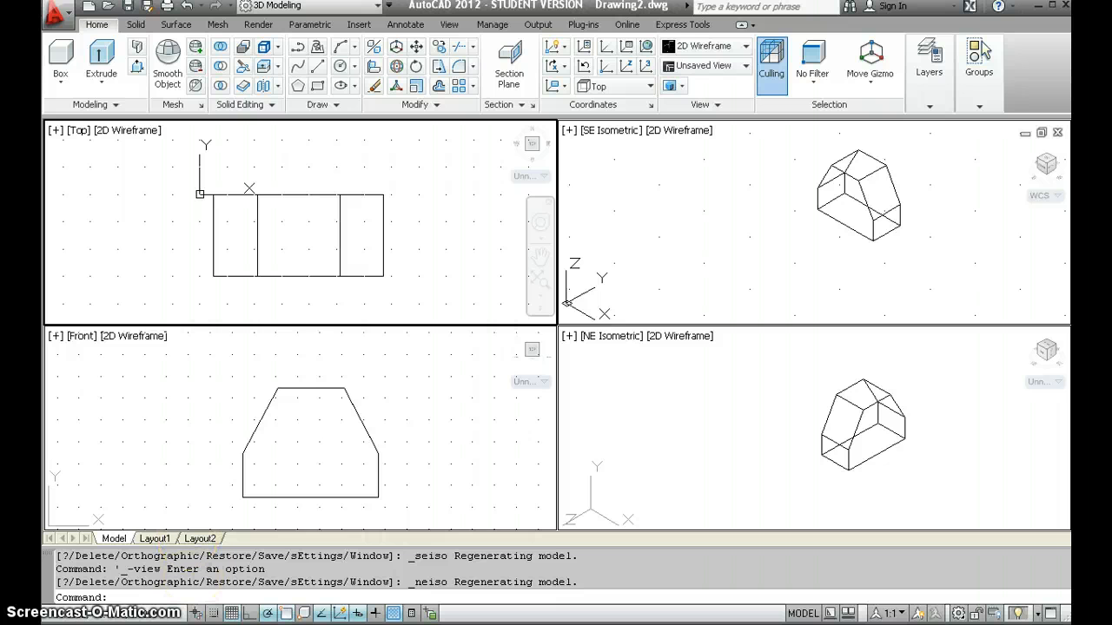
pyautogui.click(77, 130)
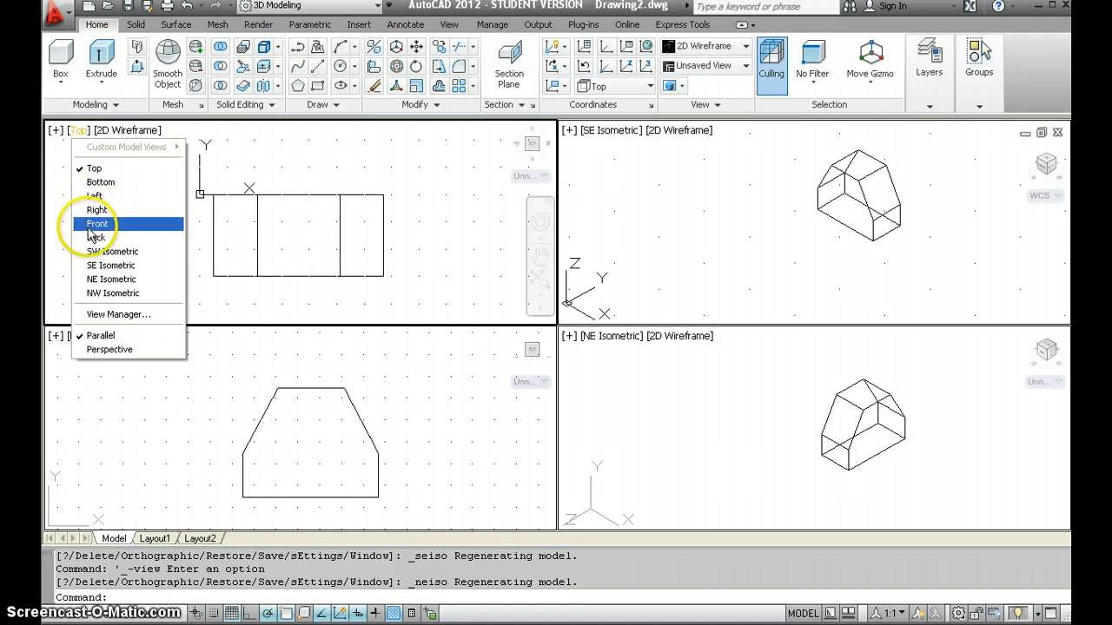
pyautogui.click(101, 182)
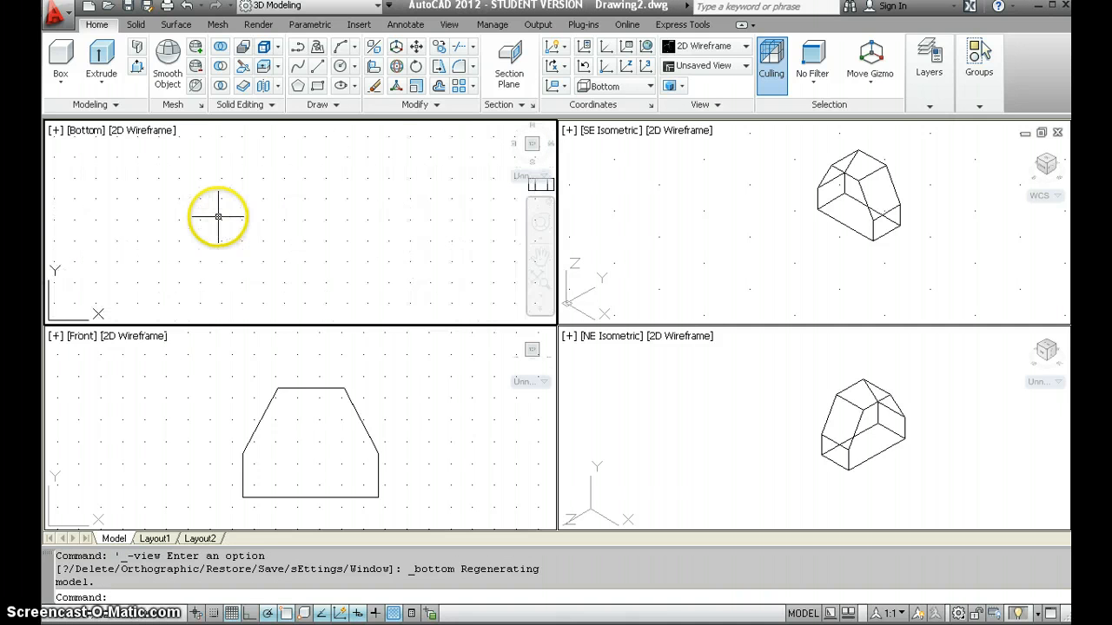
pyautogui.scroll(2, 312, 212)
pyautogui.moveTo(313, 213); pyautogui.dragTo(48, 213, button='middle')
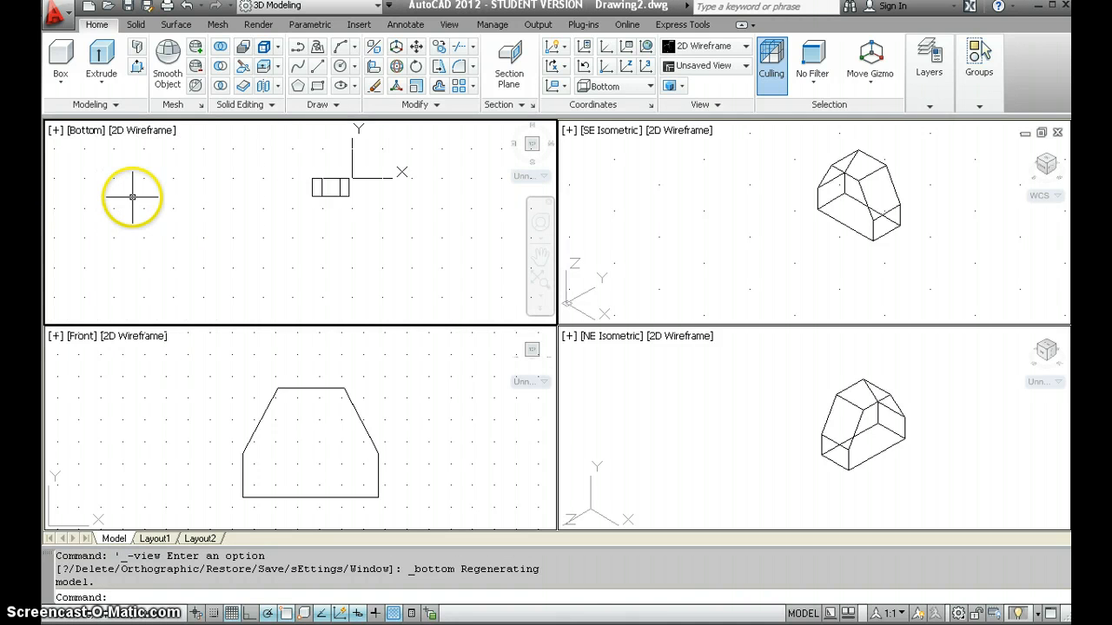
pyautogui.scroll(2, 132, 197)
pyautogui.moveTo(300, 230); pyautogui.dragTo(67, 309, button='middle')
pyautogui.scroll(2, 299, 230)
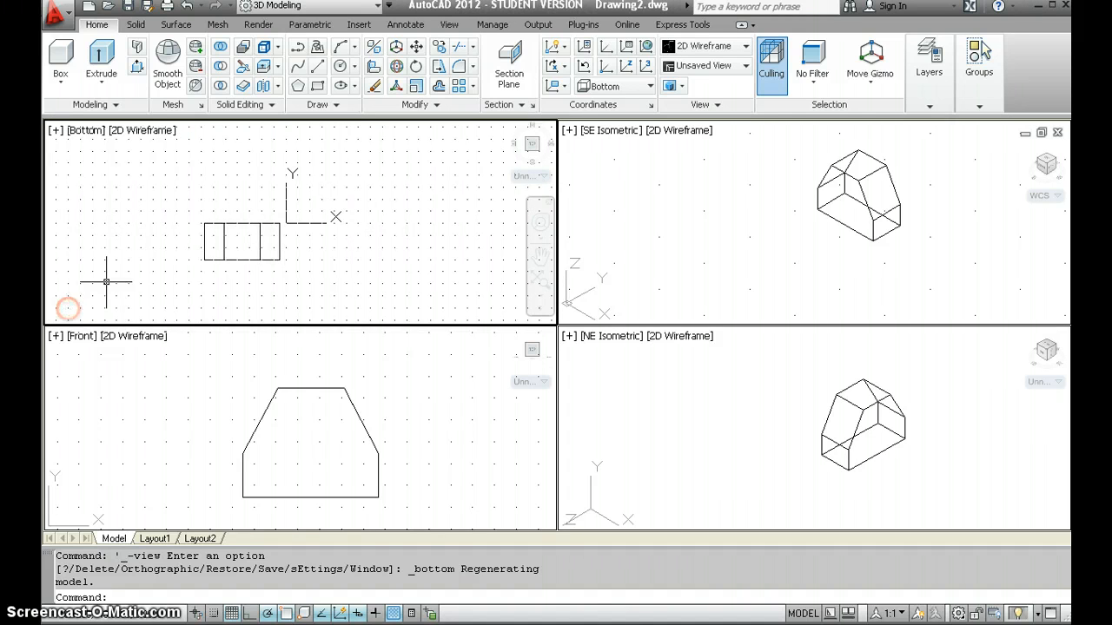
pyautogui.scroll(5, 106, 281)
pyautogui.scroll(-2, 231, 257)
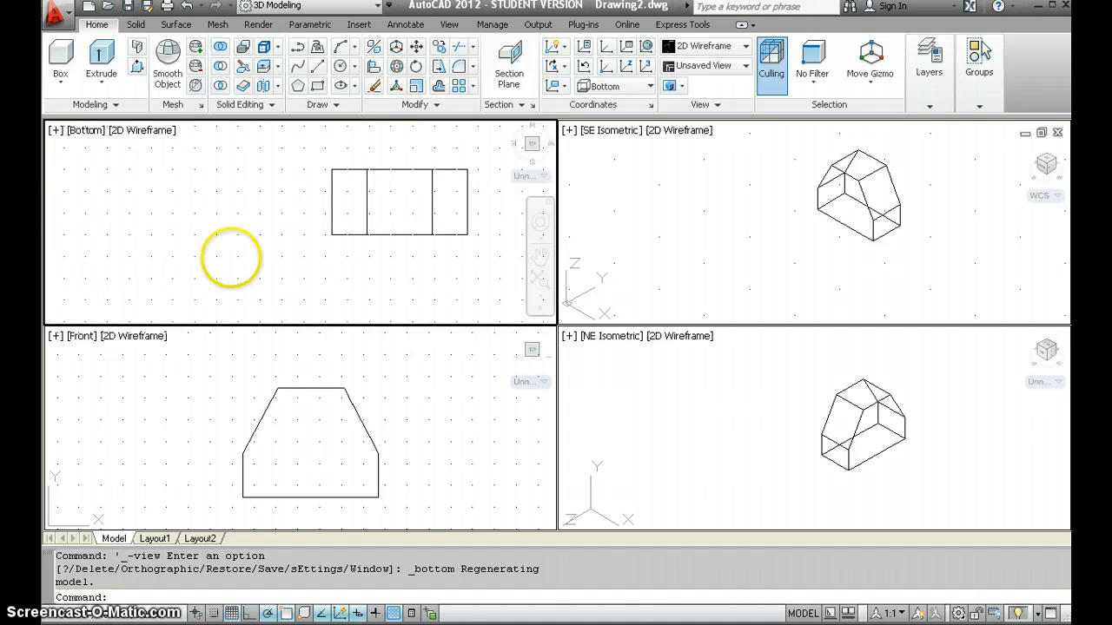
# Start a polyline in the Bottom view at the midpoint of the solid's left edge, going 5 units up and 10 units right.
pyautogui.moveTo(229, 255); pyautogui.dragTo(127, 285, button='middle')
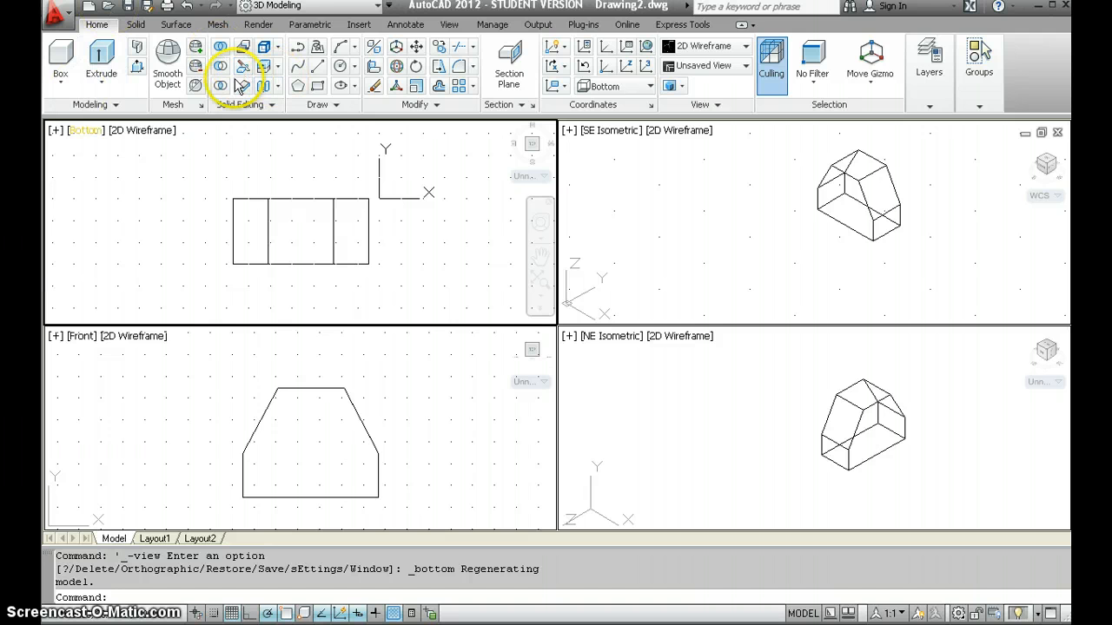
pyautogui.click(297, 47)
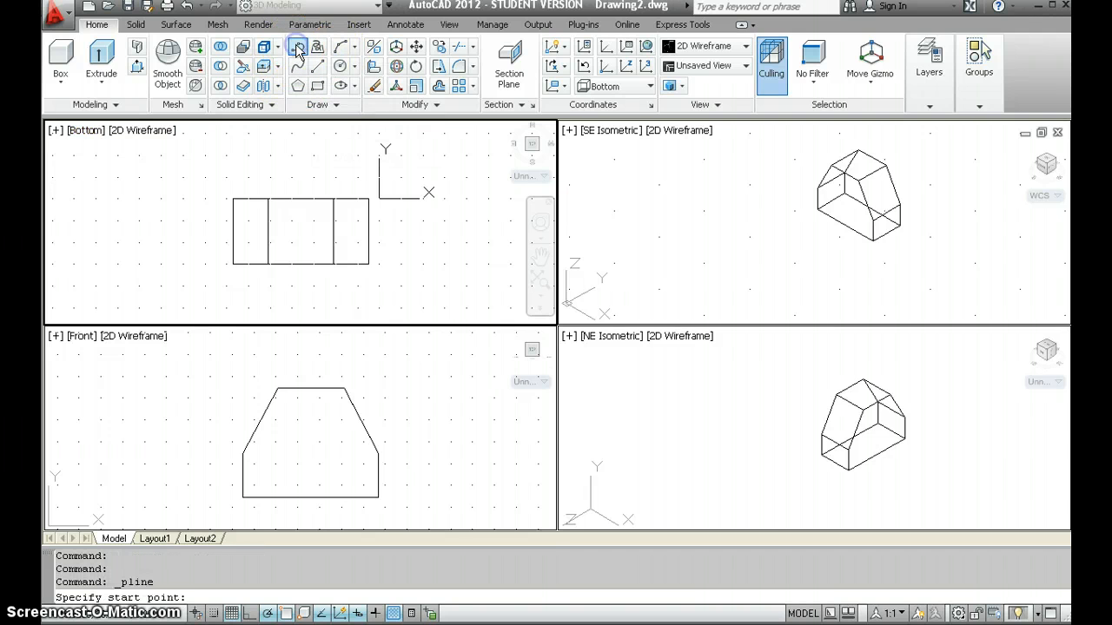
pyautogui.click(233, 233)
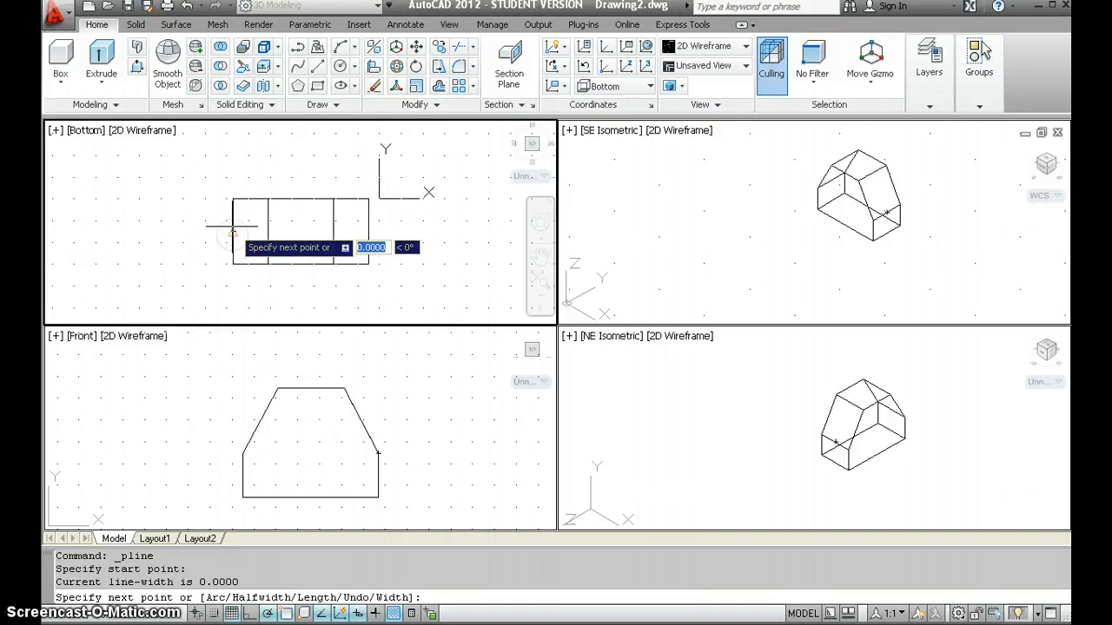
pyautogui.scroll(3, 232, 211)
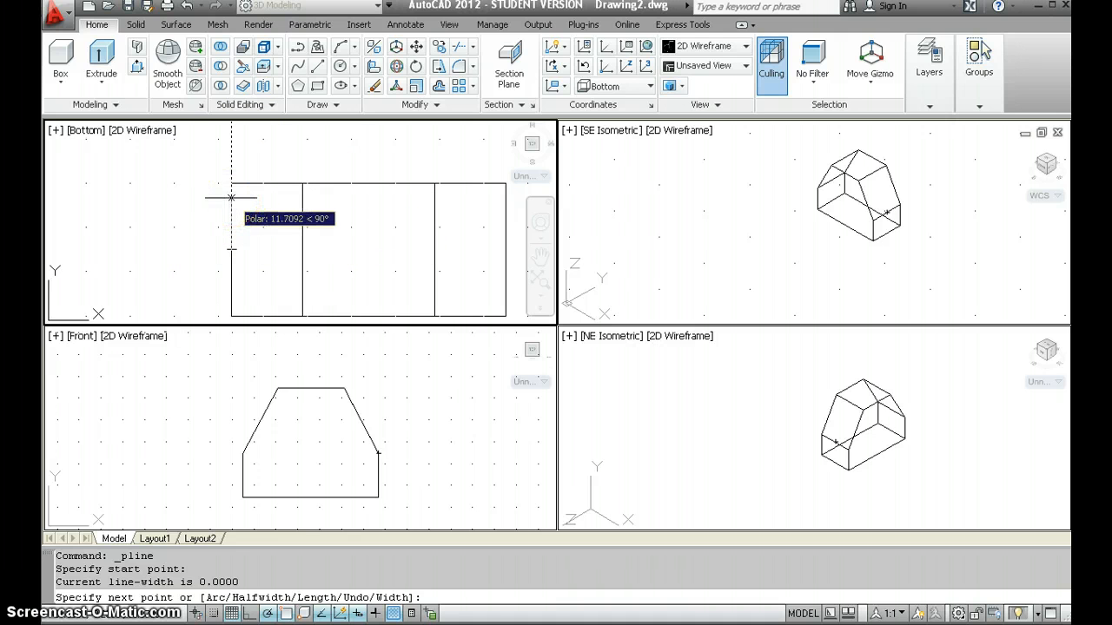
pyautogui.write('5')
pyautogui.press('Return')
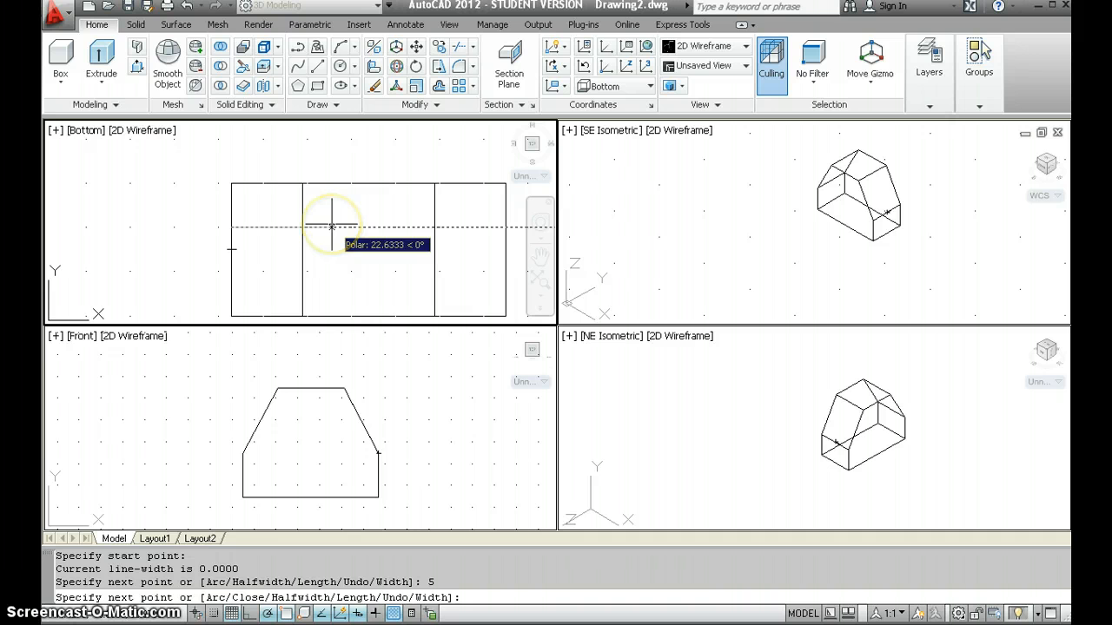
pyautogui.write('10')
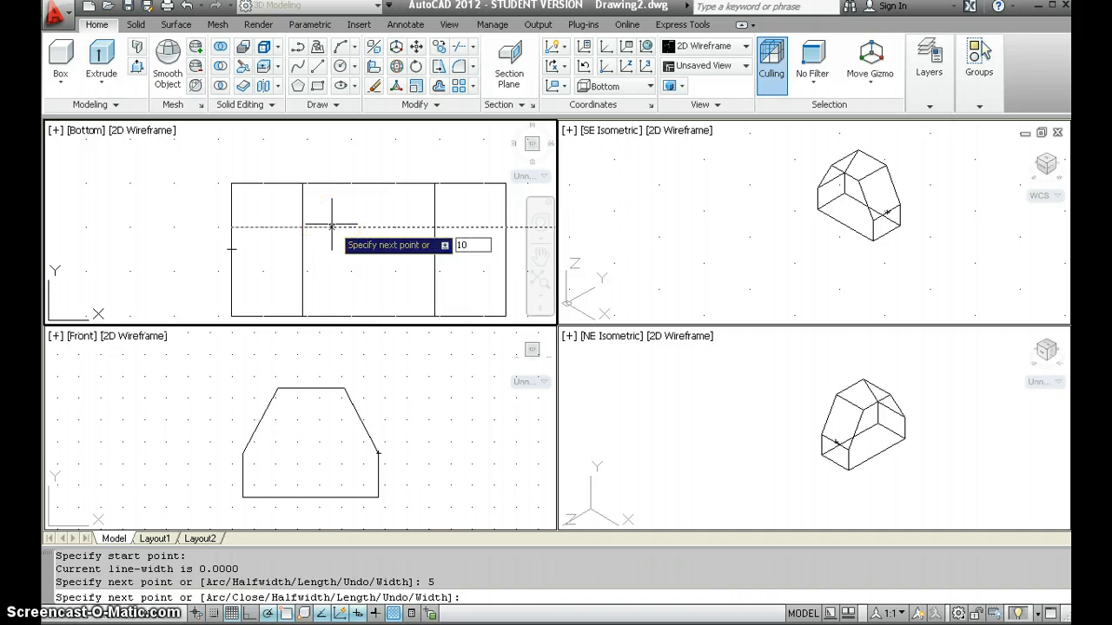
pyautogui.press('Return')
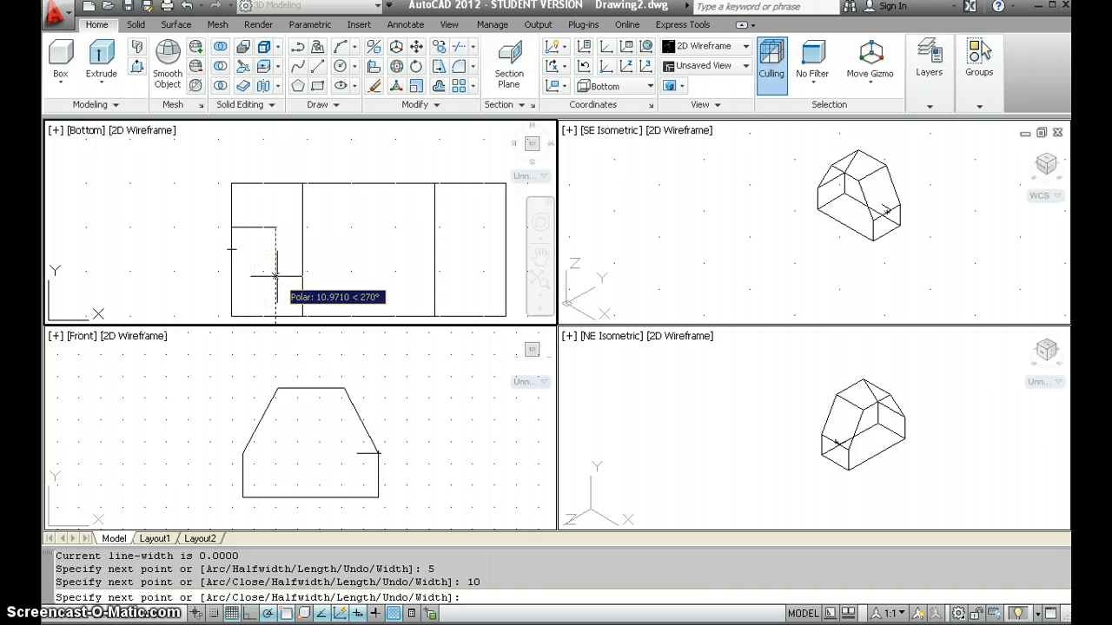
# Complete the square polyline with 10-unit segments down and left, ending back at the start point on the edge midpoint.
pyautogui.write('1')
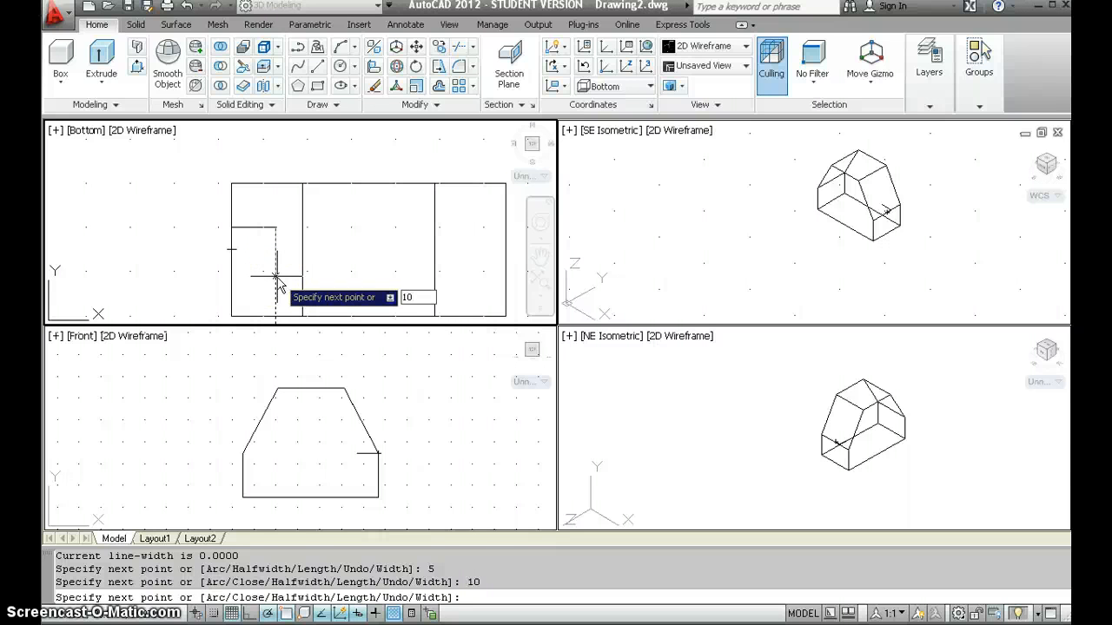
pyautogui.write('0')
pyautogui.press('Return')
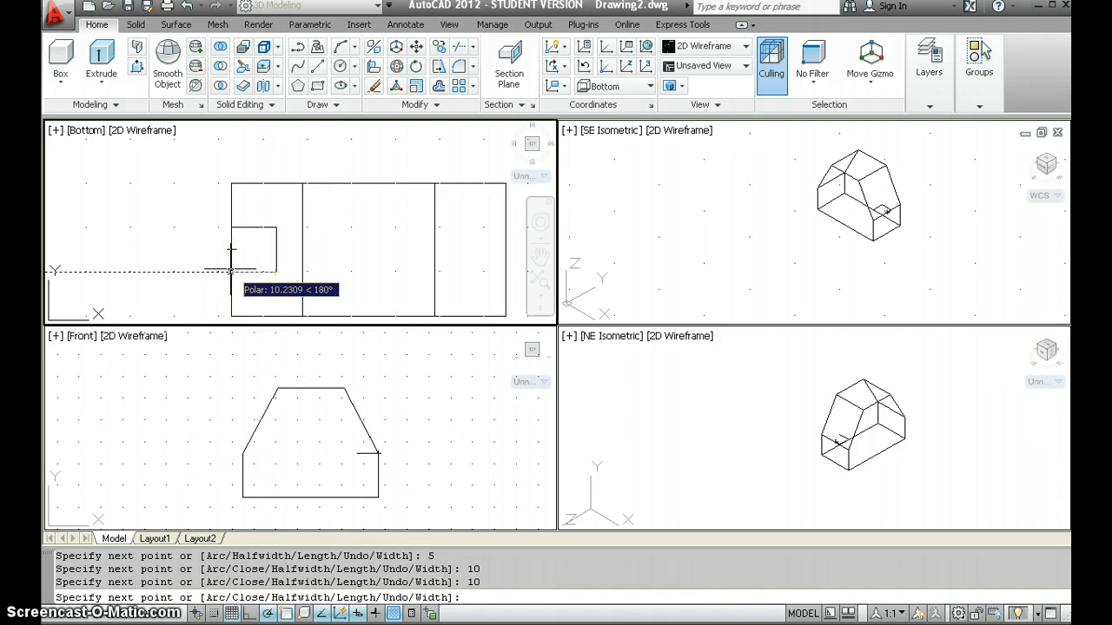
pyautogui.write('10')
pyautogui.press('Return')
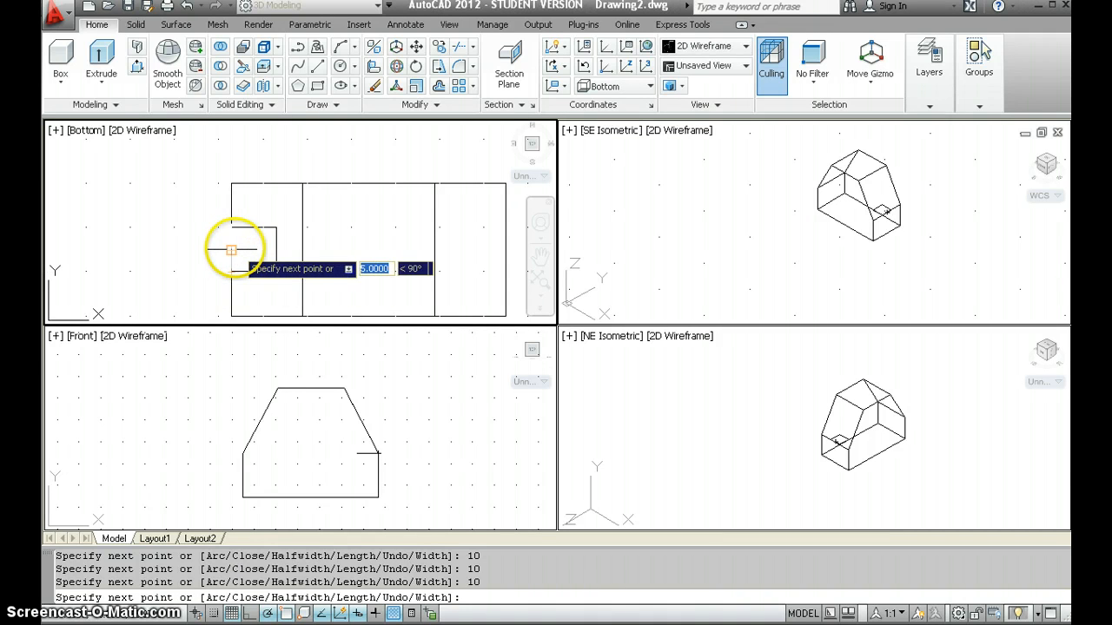
pyautogui.click(231, 250)
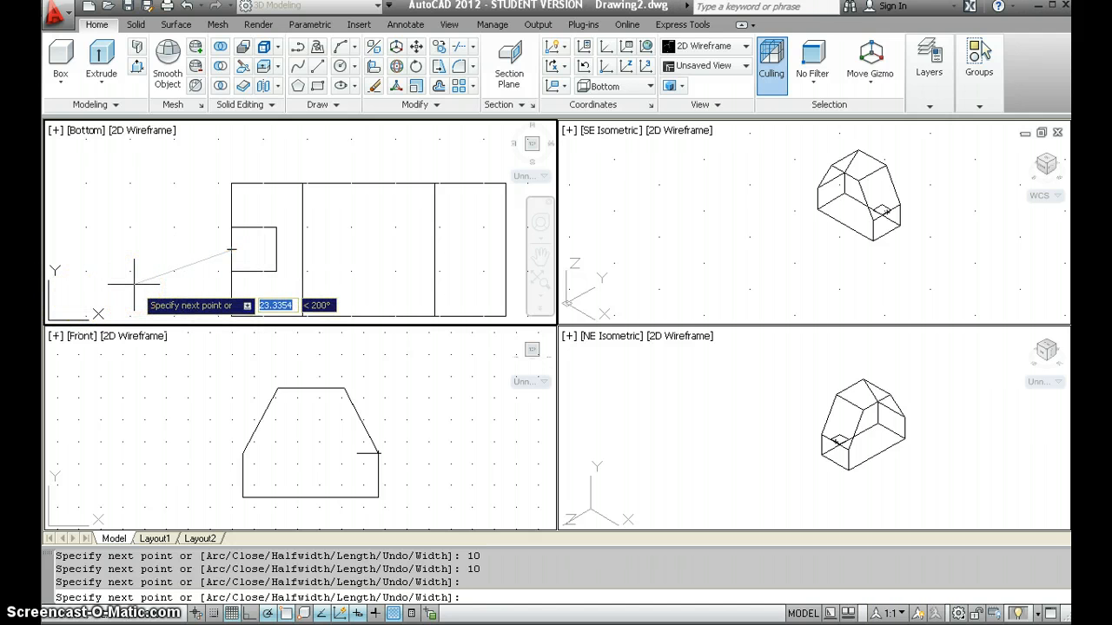
pyautogui.press('Return')
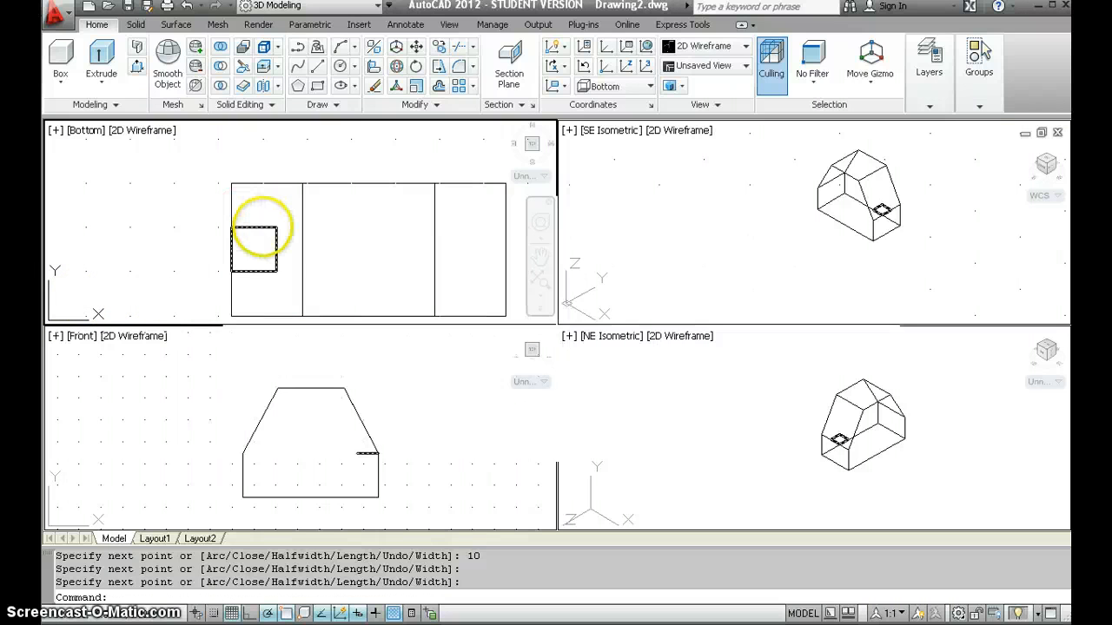
pyautogui.click(256, 227)
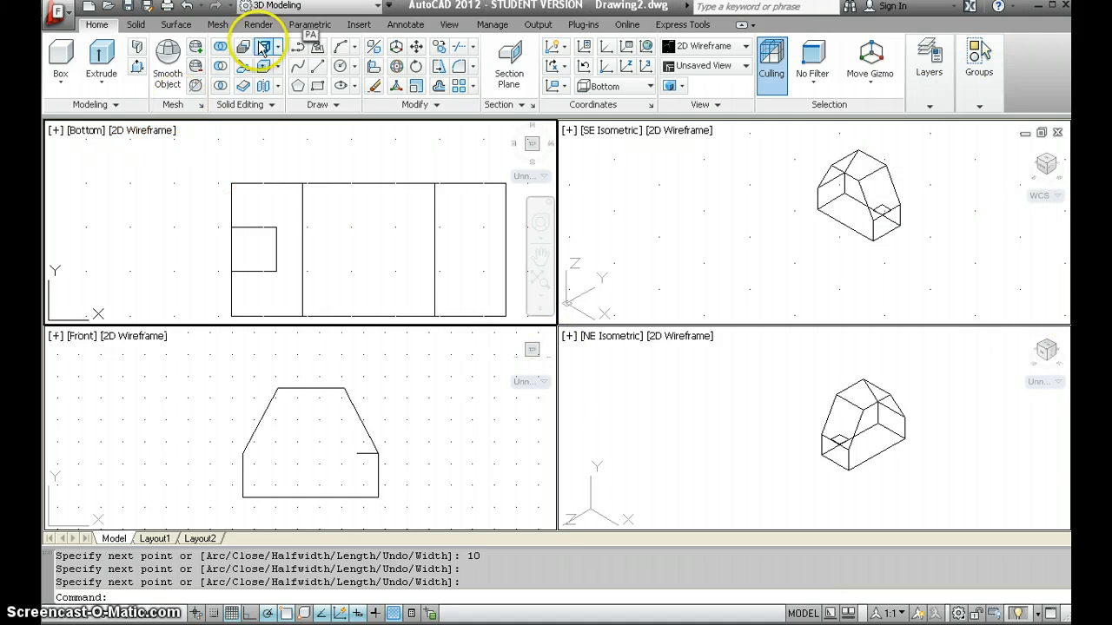
# Move the square profile 20 units straight down in the Front view, from the end of the sloped side to the solid's bottom corner.
pyautogui.click(764, 251)
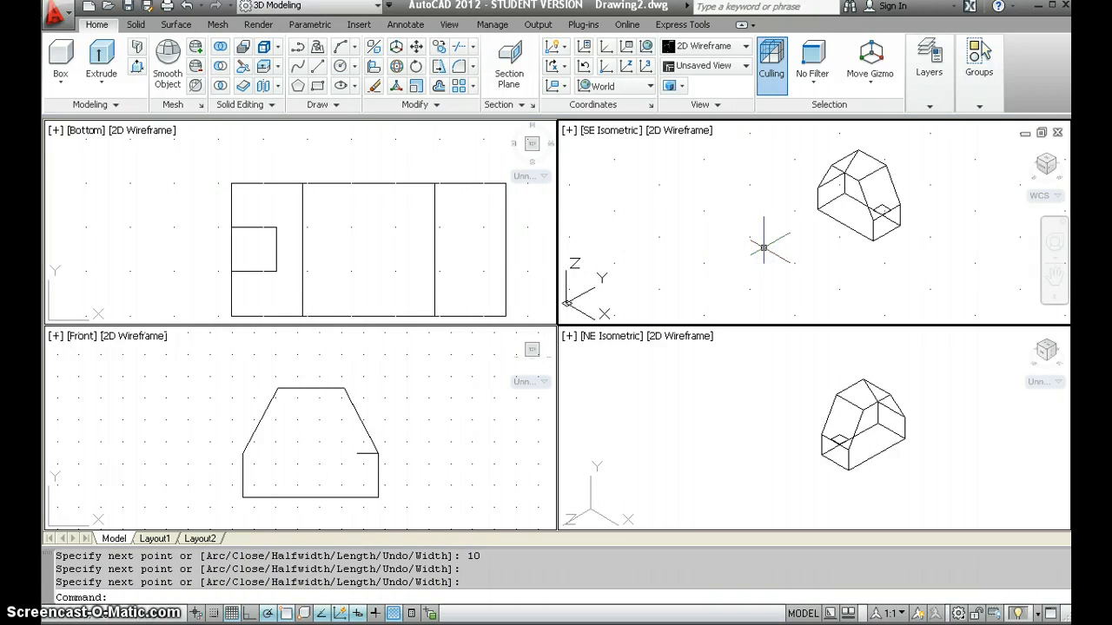
pyautogui.scroll(3, 884, 220)
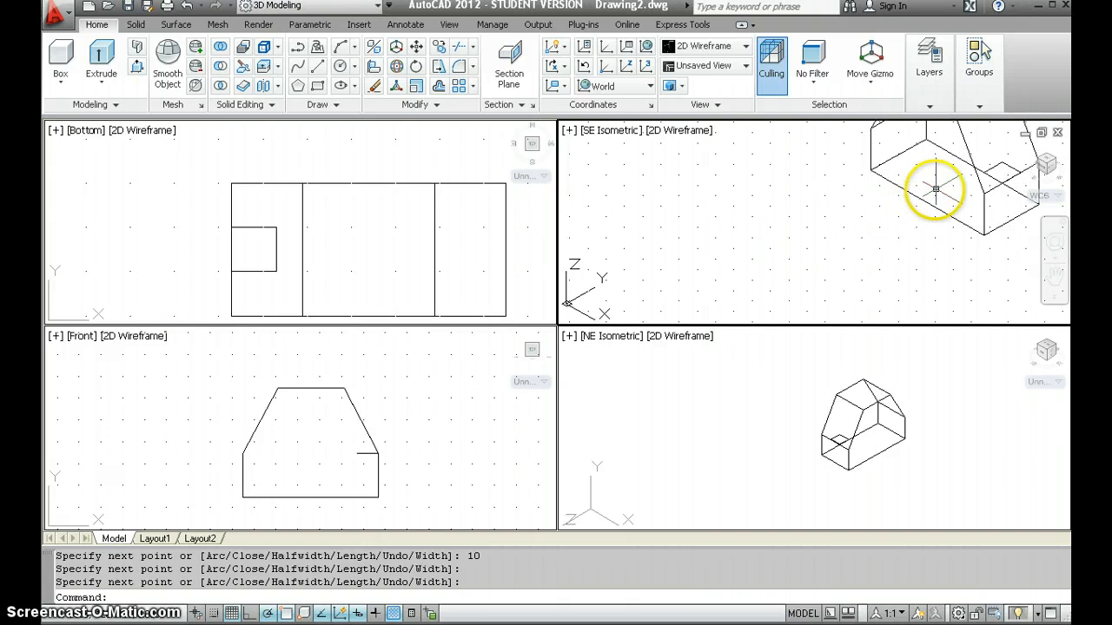
pyautogui.moveTo(926, 189); pyautogui.dragTo(744, 246, button='middle')
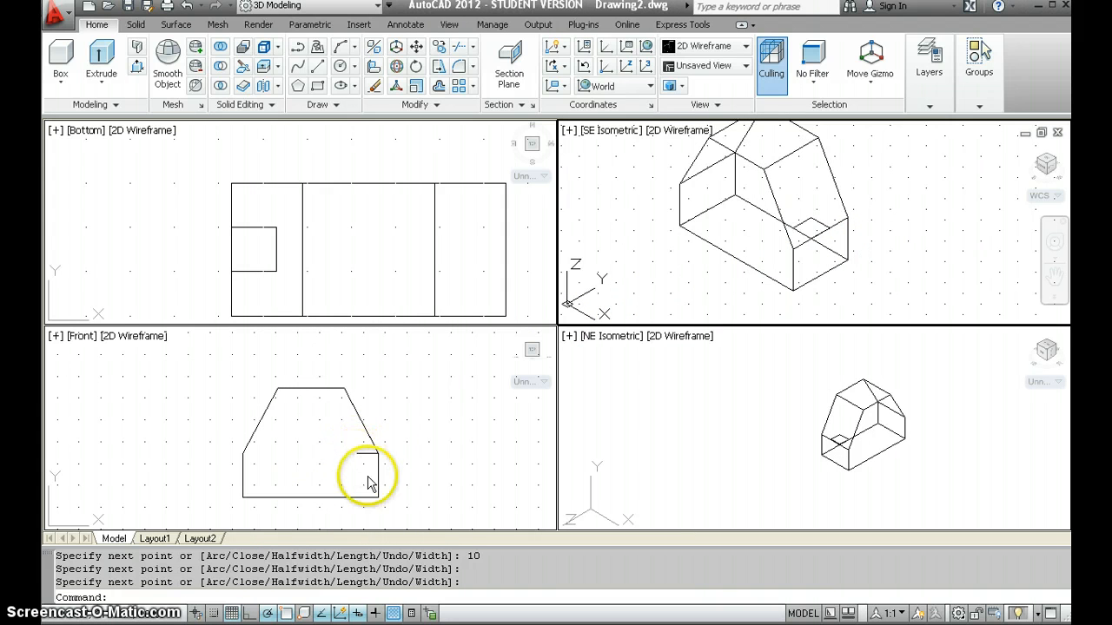
pyautogui.click(413, 380)
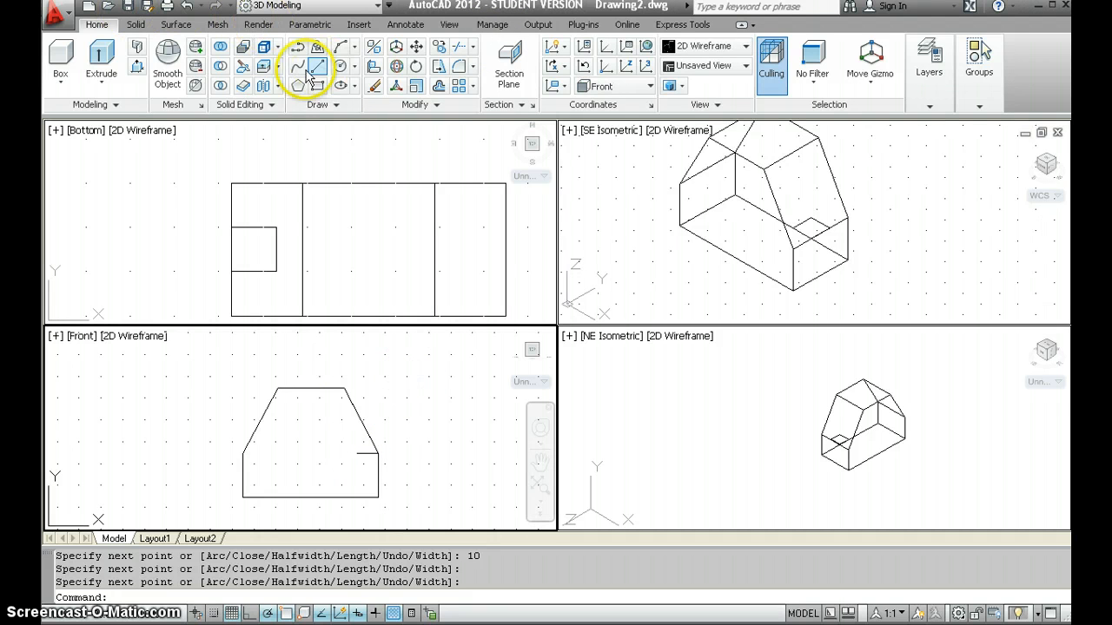
pyautogui.click(415, 47)
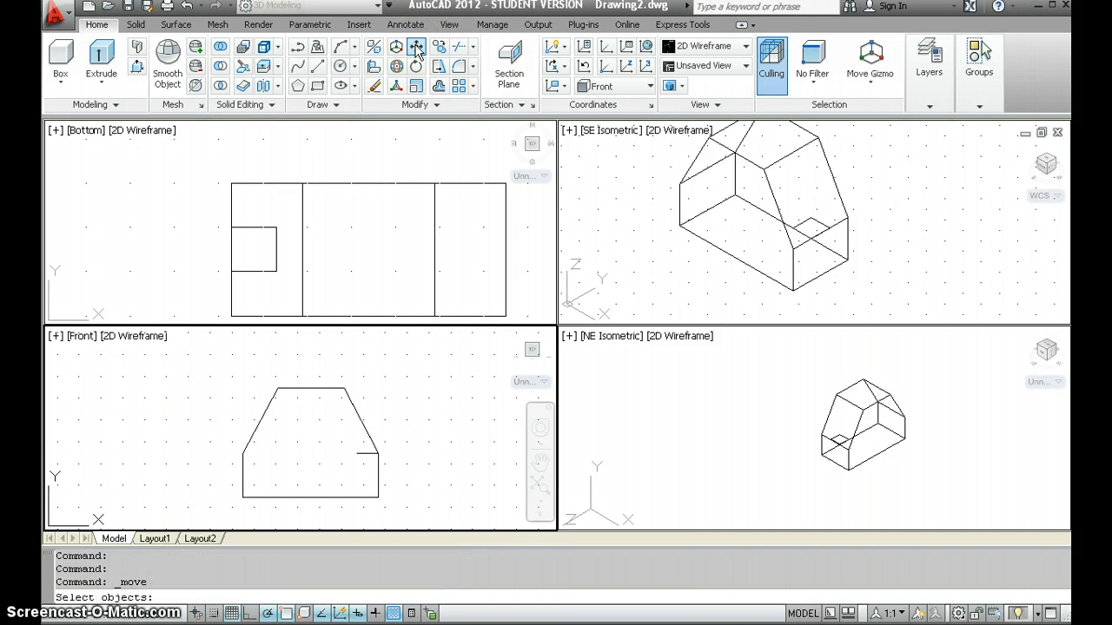
pyautogui.click(361, 453)
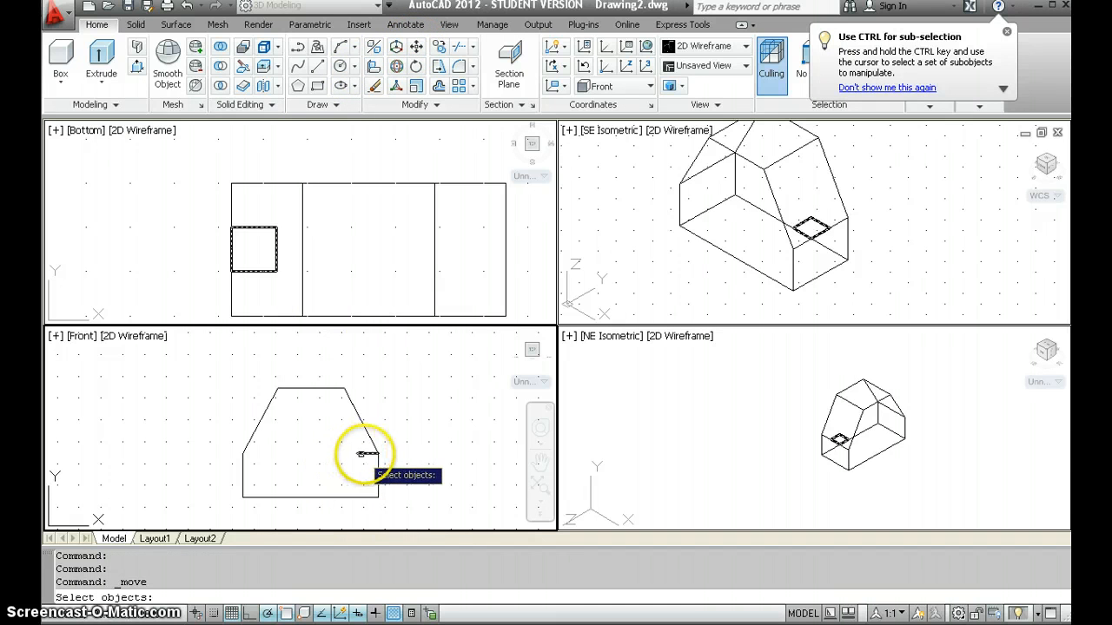
pyautogui.click(365, 454)
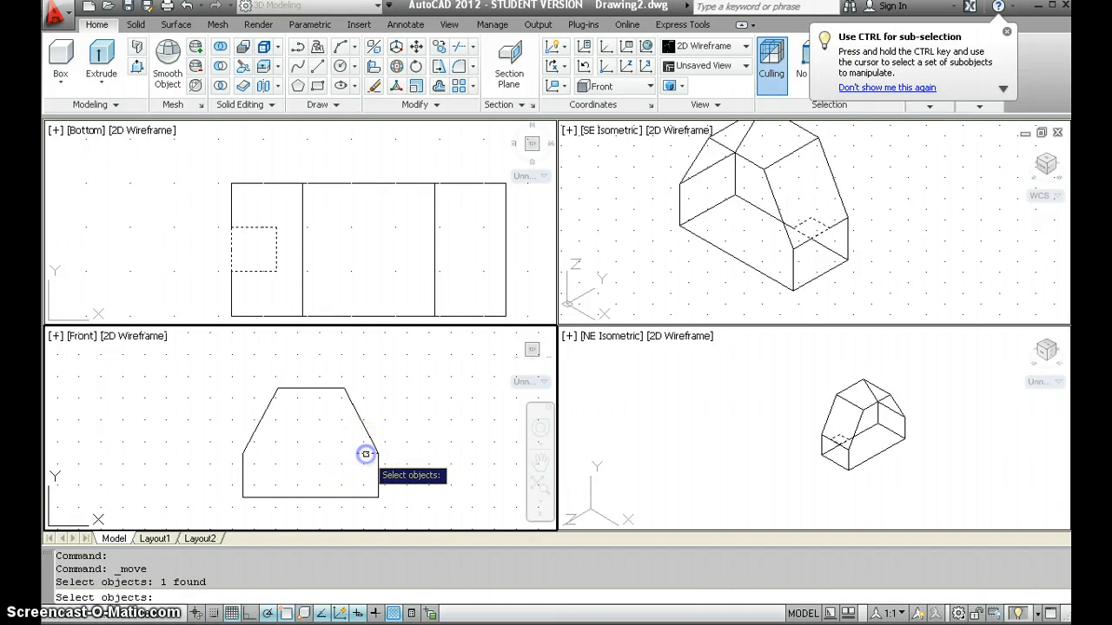
pyautogui.press('Return')
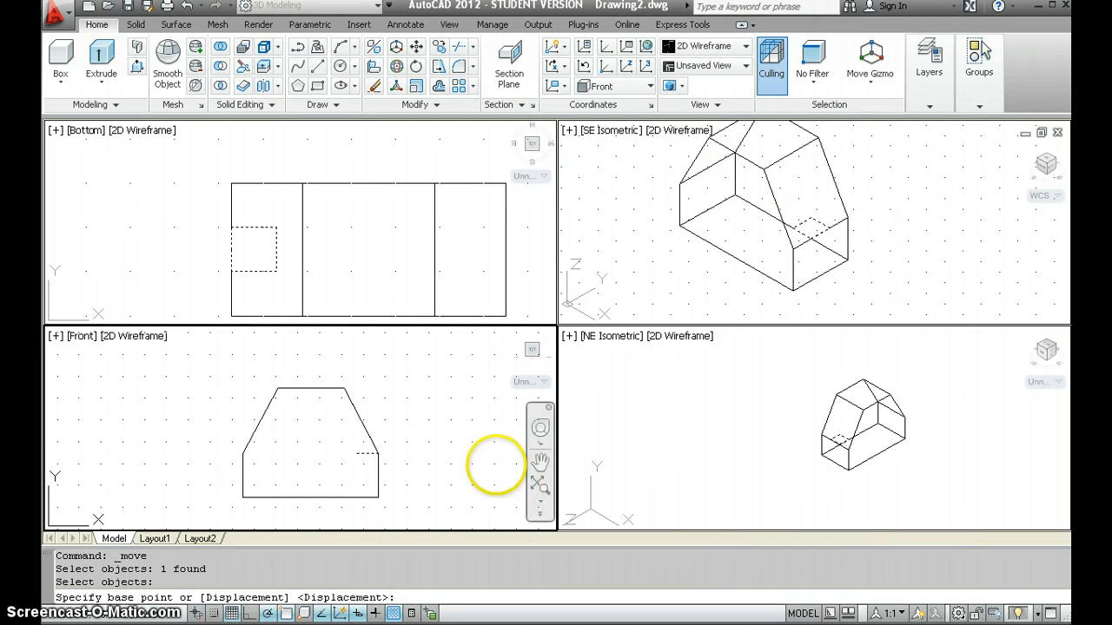
pyautogui.click(378, 452)
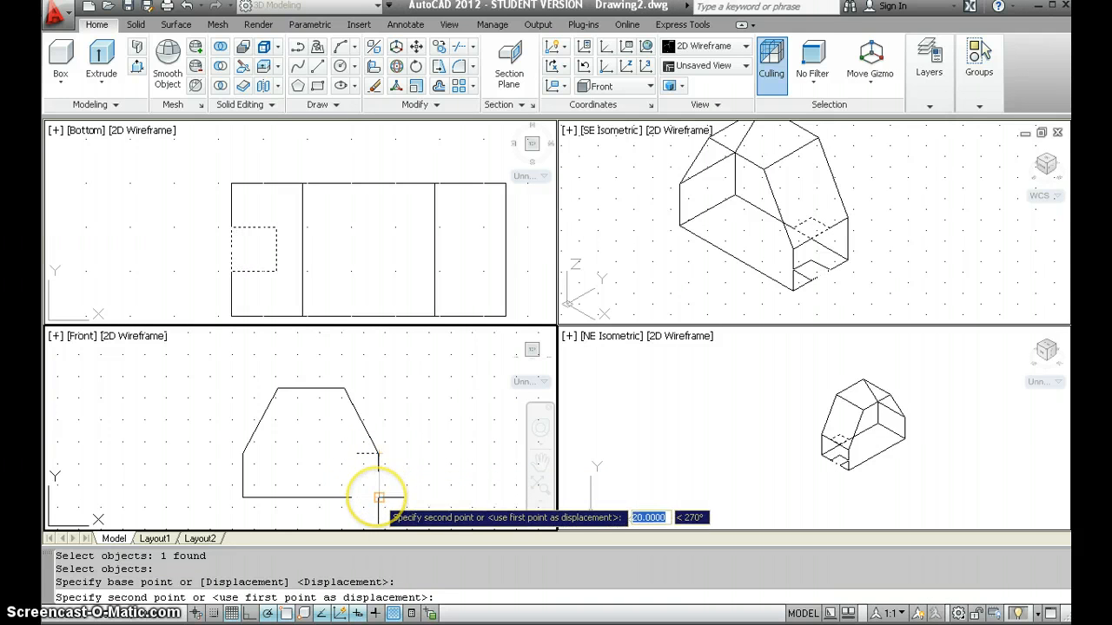
pyautogui.click(379, 496)
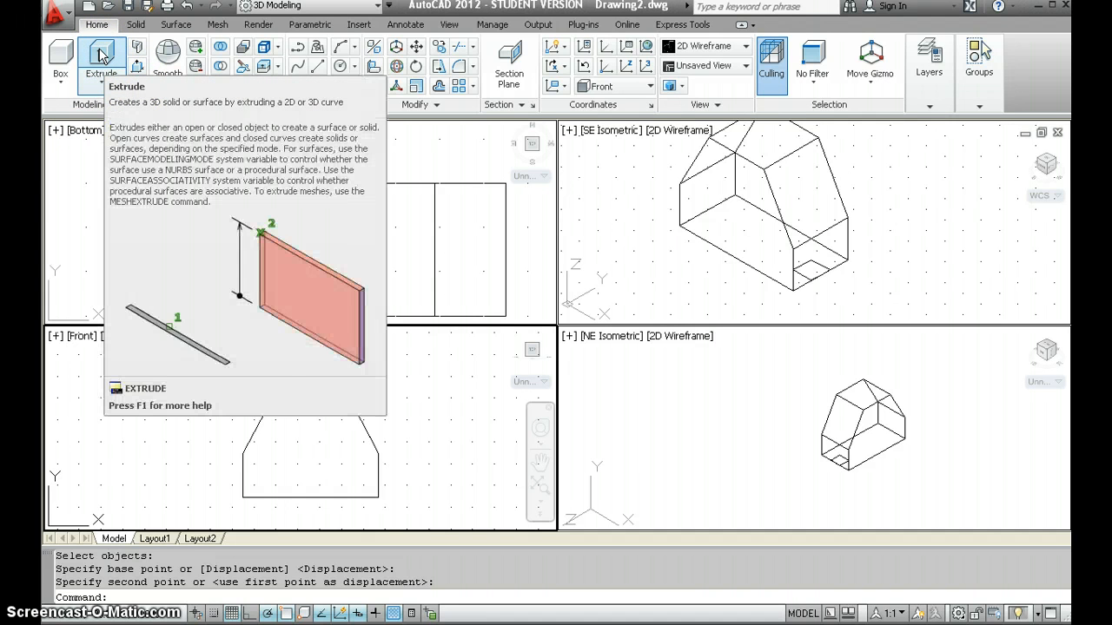
# Try extruding the square profile by 50 from the Bottom view, and undo the extrusion.
pyautogui.click(122, 228)
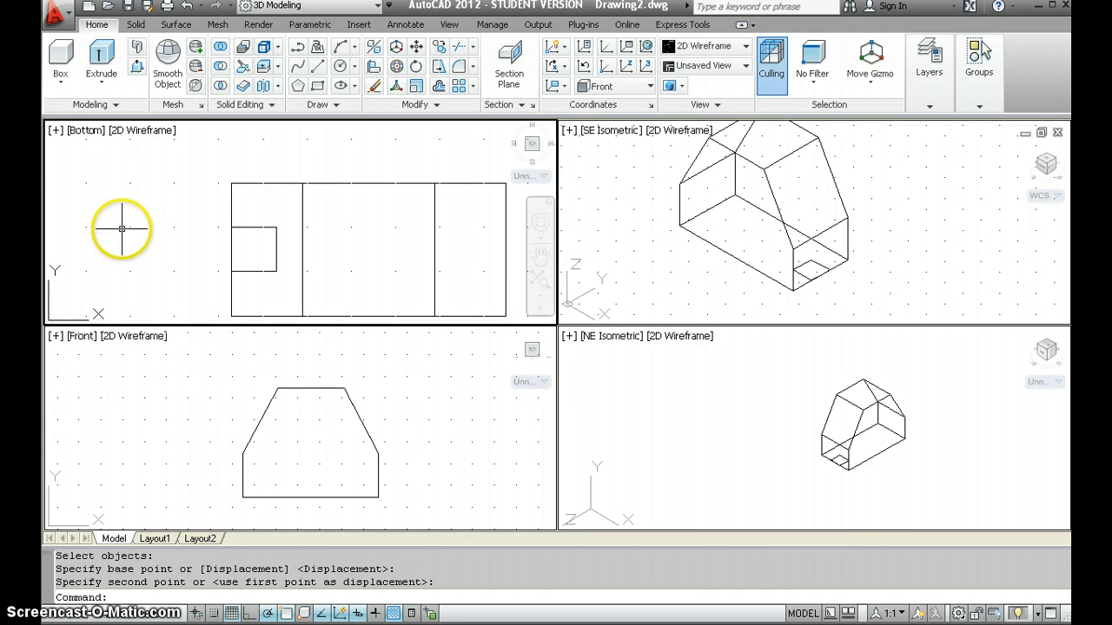
pyautogui.click(113, 65)
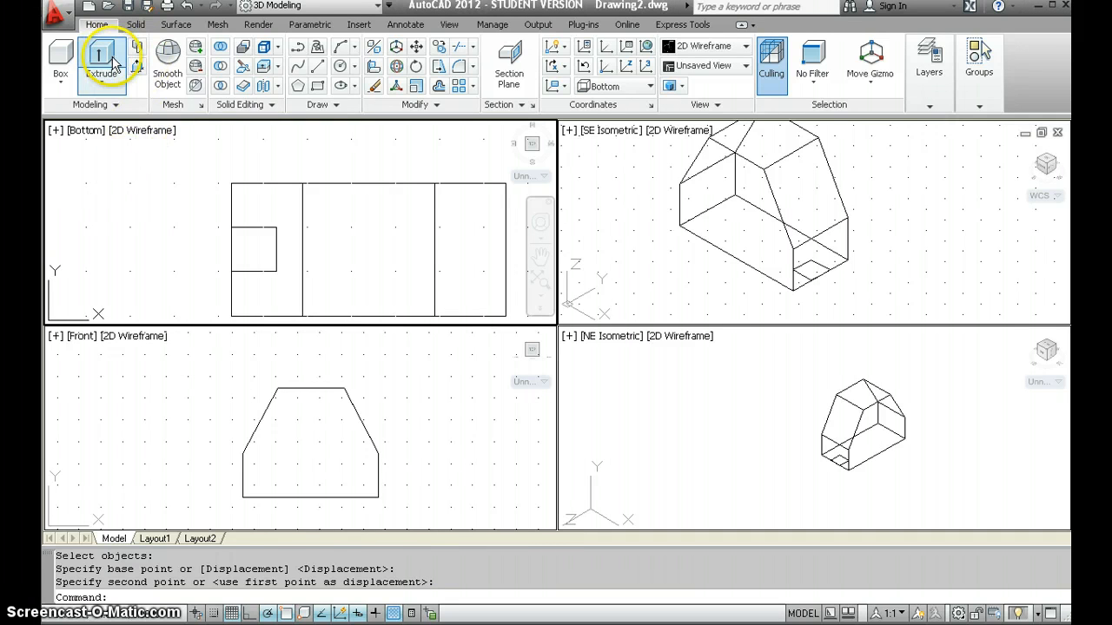
pyautogui.click(104, 59)
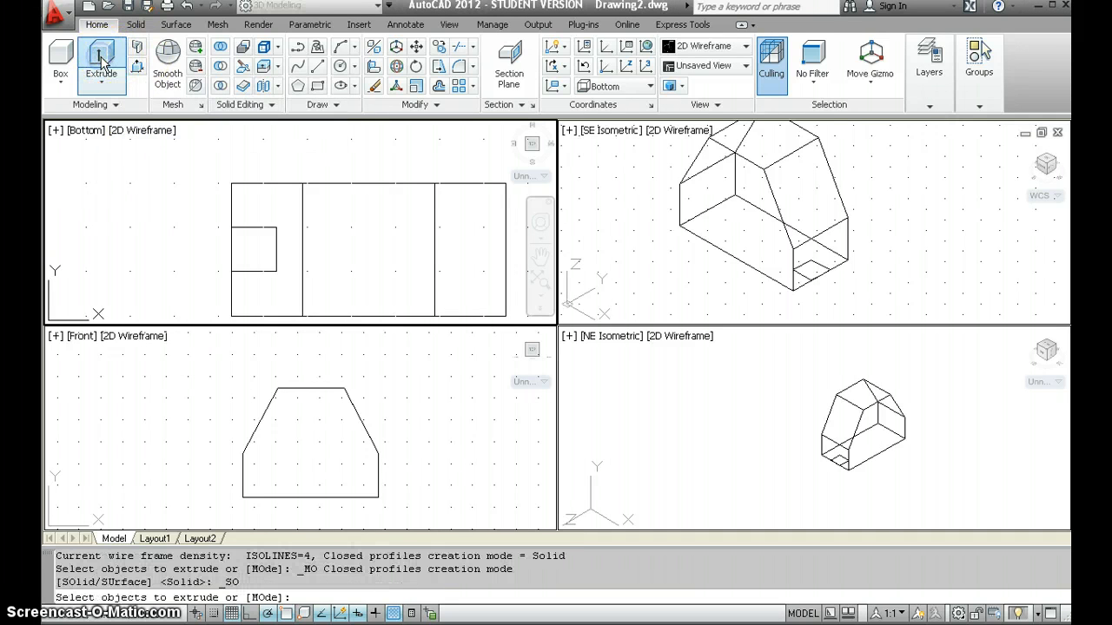
pyautogui.click(262, 229)
pyautogui.rightClick(998, 392)
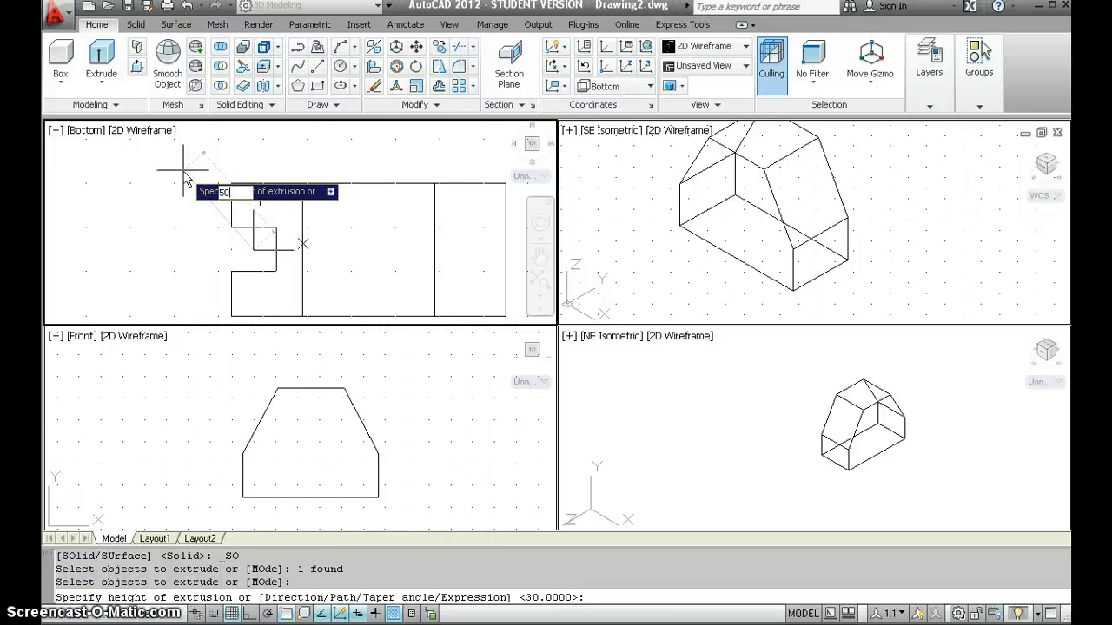
pyautogui.press('Return')
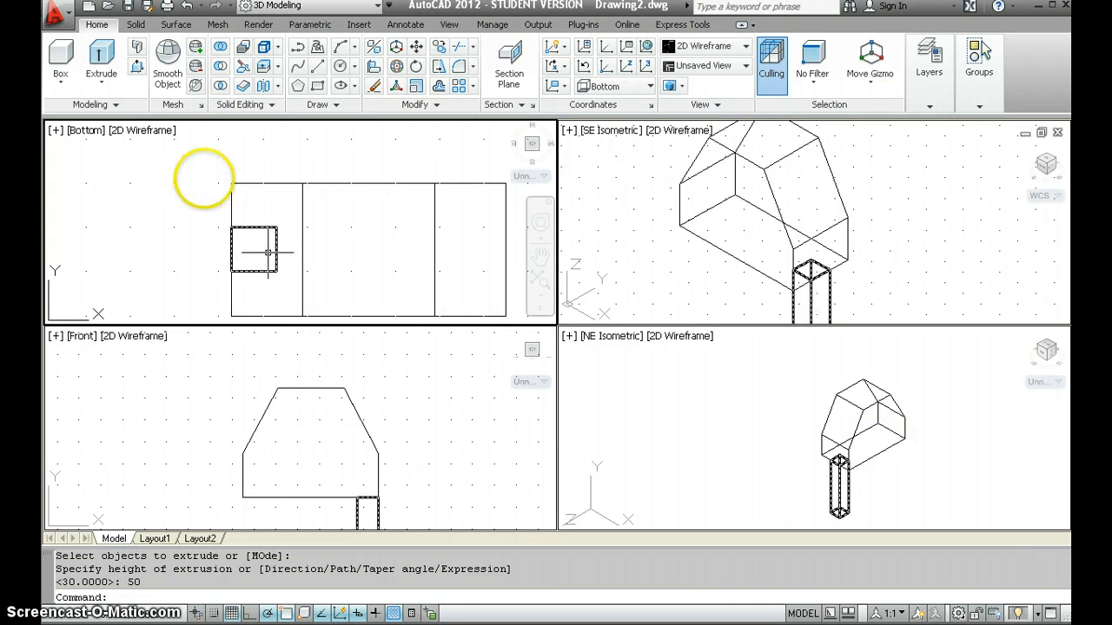
pyautogui.click(185, 12)
# Extrude the square profile 50 units upward through the solid, setting the direction in the SE Isometric view.
pyautogui.click(64, 84)
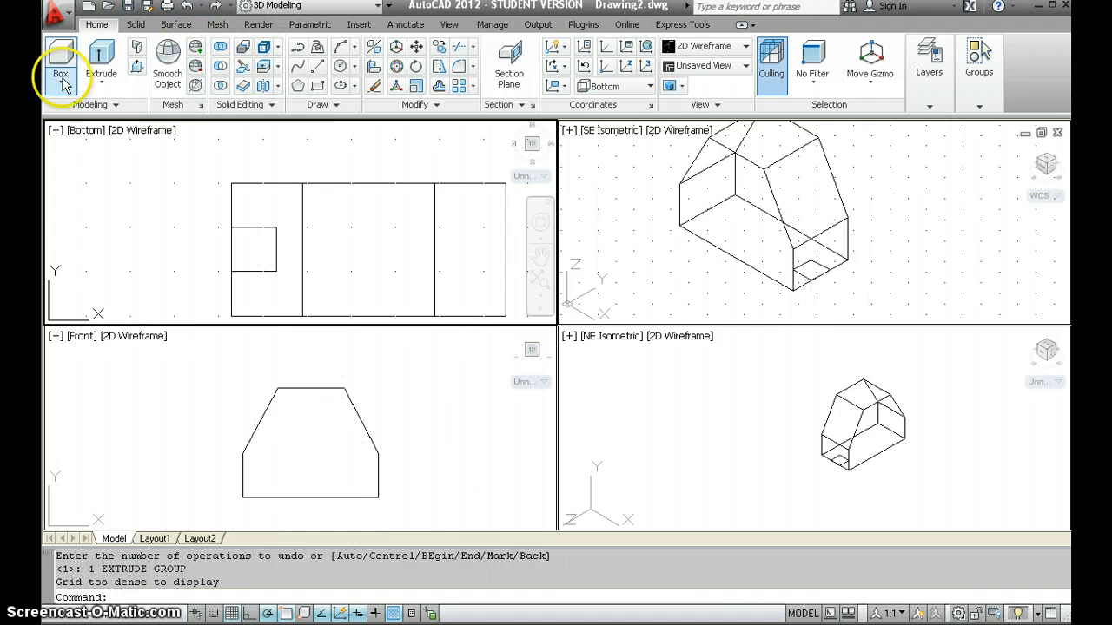
pyautogui.click(100, 83)
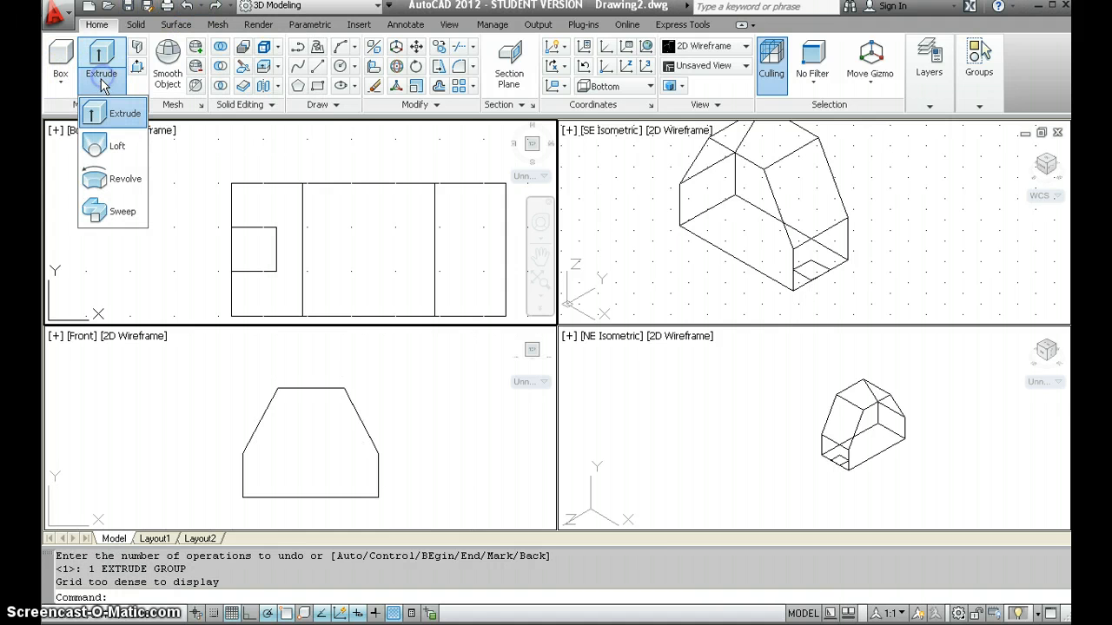
pyautogui.click(98, 114)
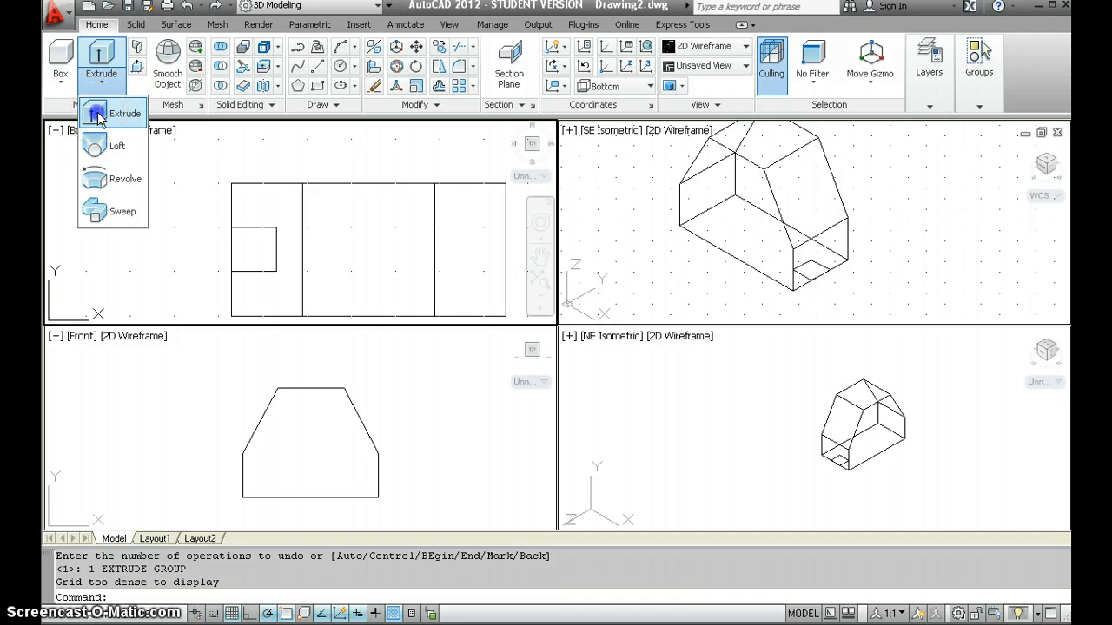
pyautogui.click(258, 227)
pyautogui.press('Return')
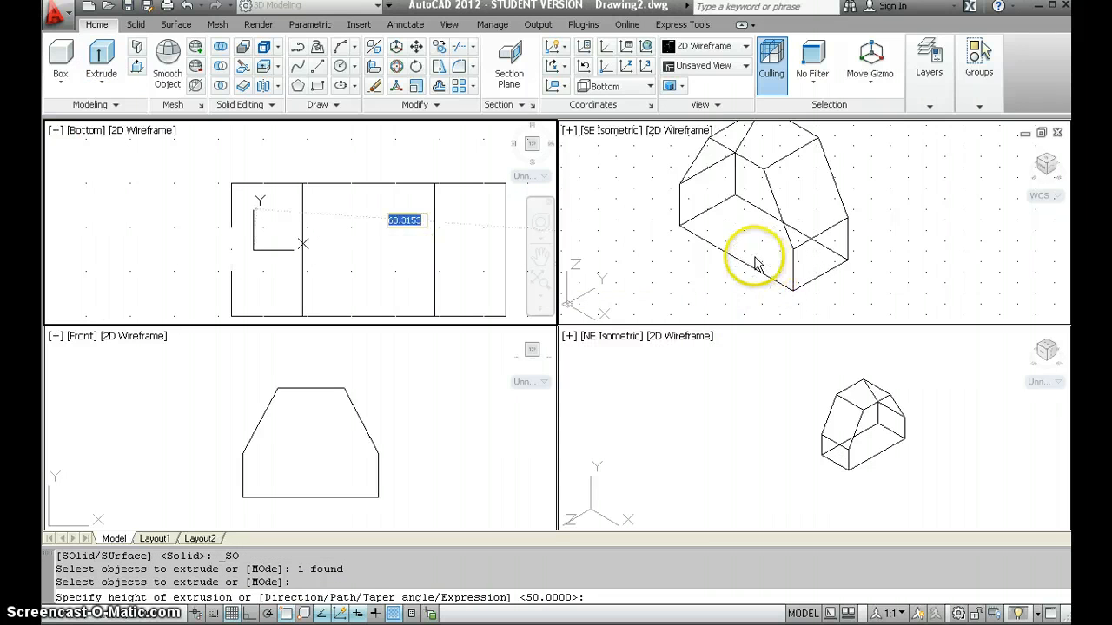
pyautogui.click(722, 275)
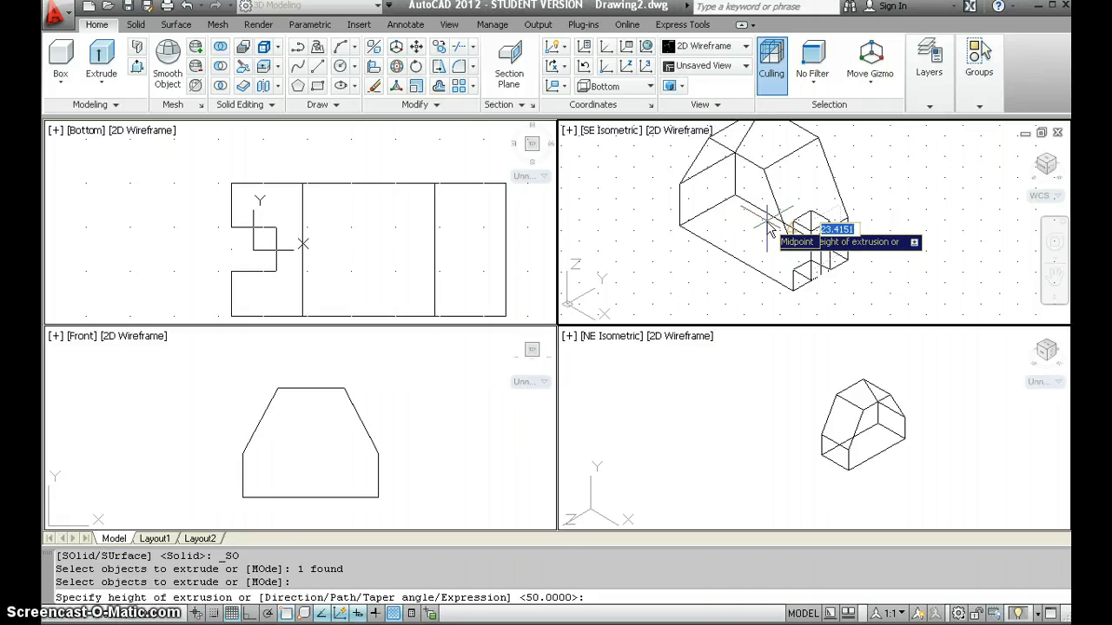
pyautogui.write('50')
pyautogui.press('Return')
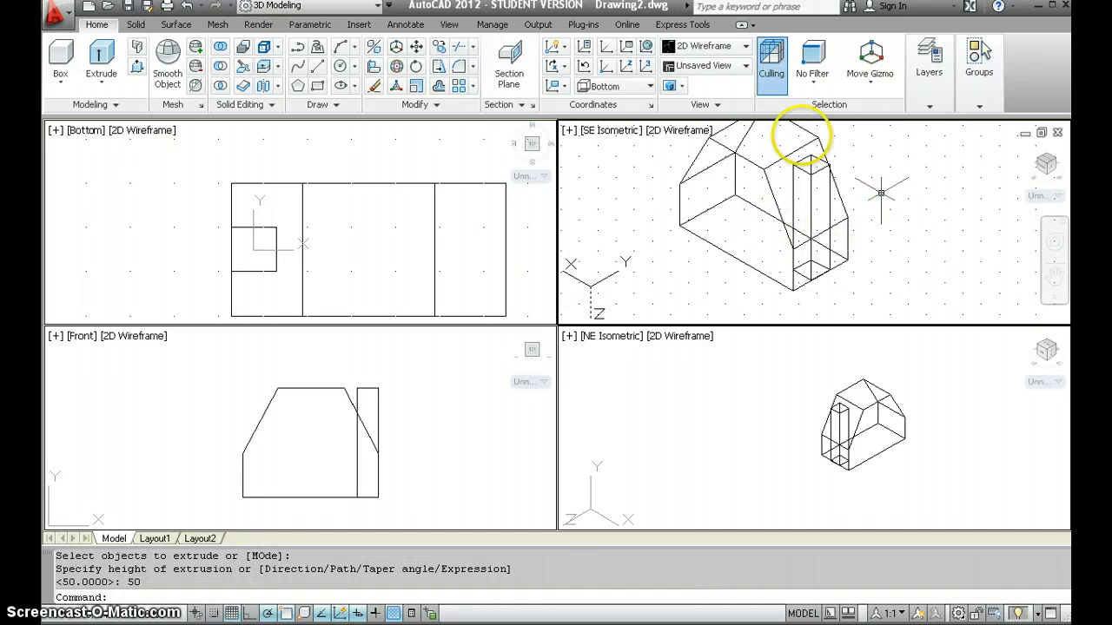
pyautogui.click(703, 140)
pyautogui.press('Escape')
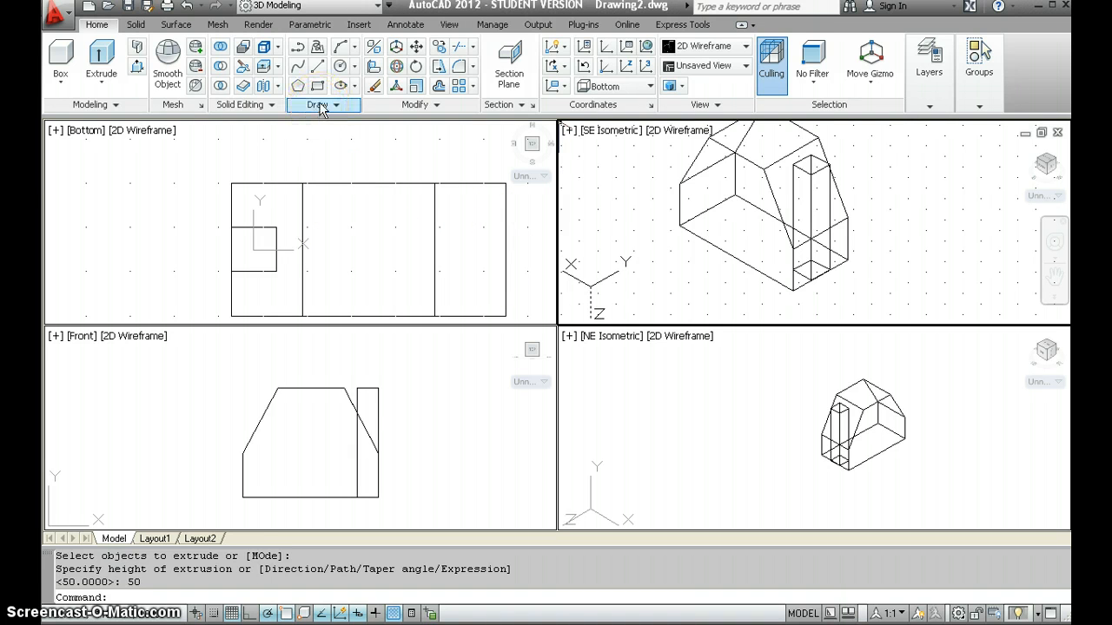
# Mirror the square column in the Bottom view across the line joining the midpoints of the solid's two long edges, keeping the original.
pyautogui.click(467, 109)
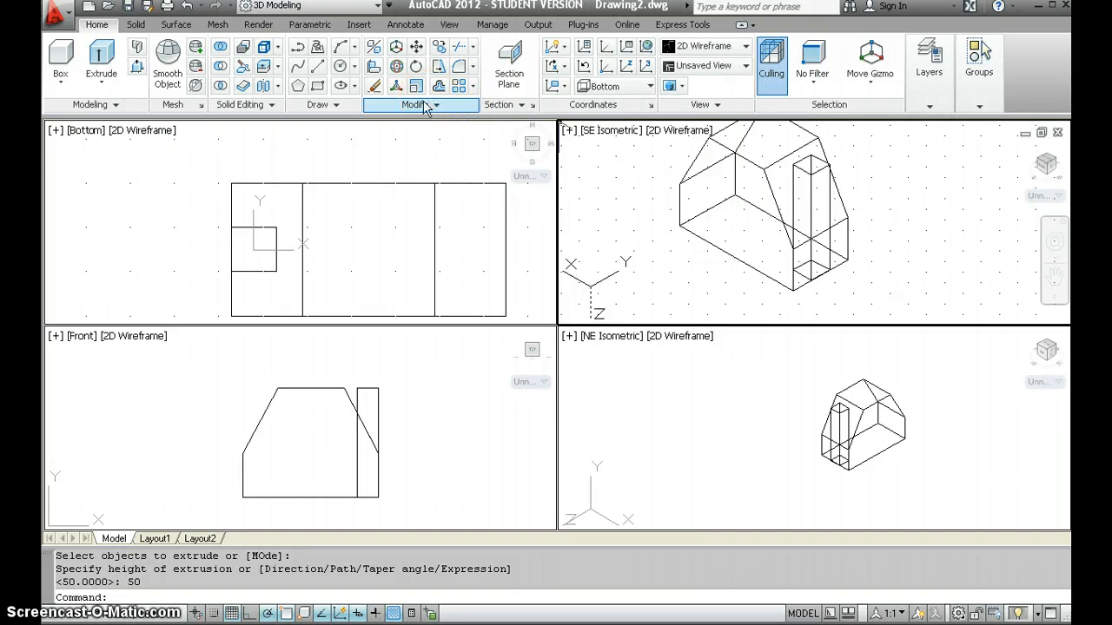
pyautogui.click(423, 105)
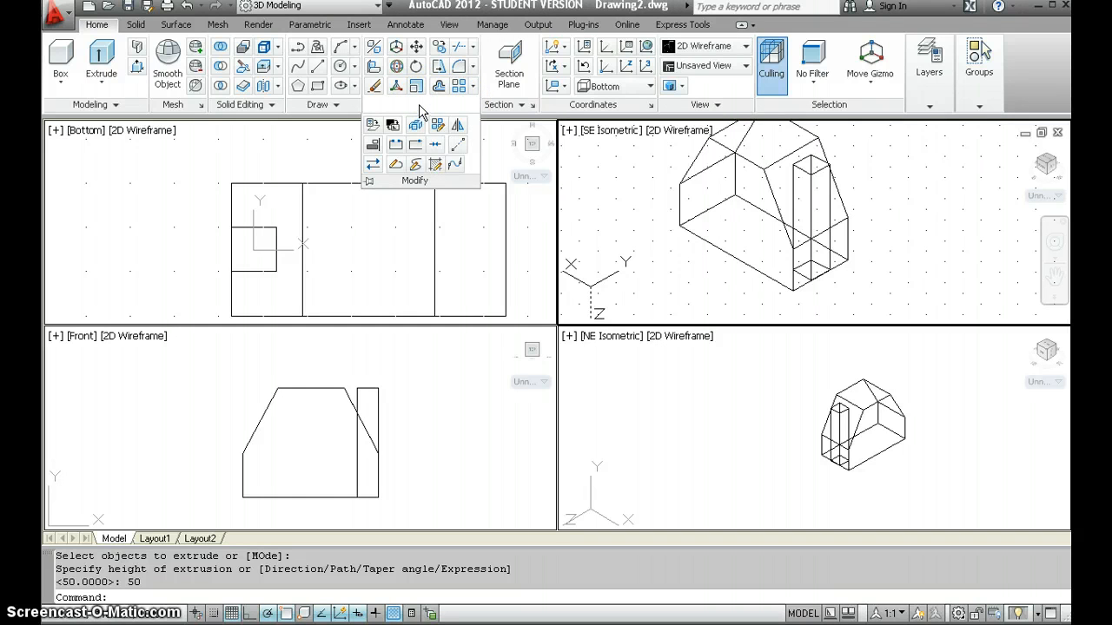
pyautogui.click(459, 126)
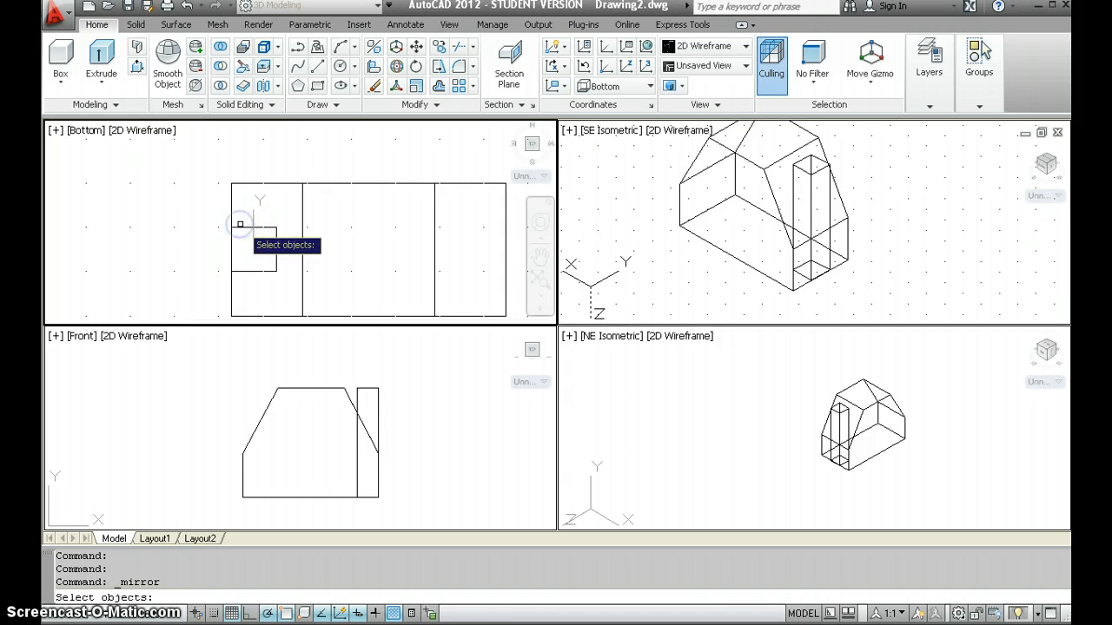
pyautogui.click(252, 227)
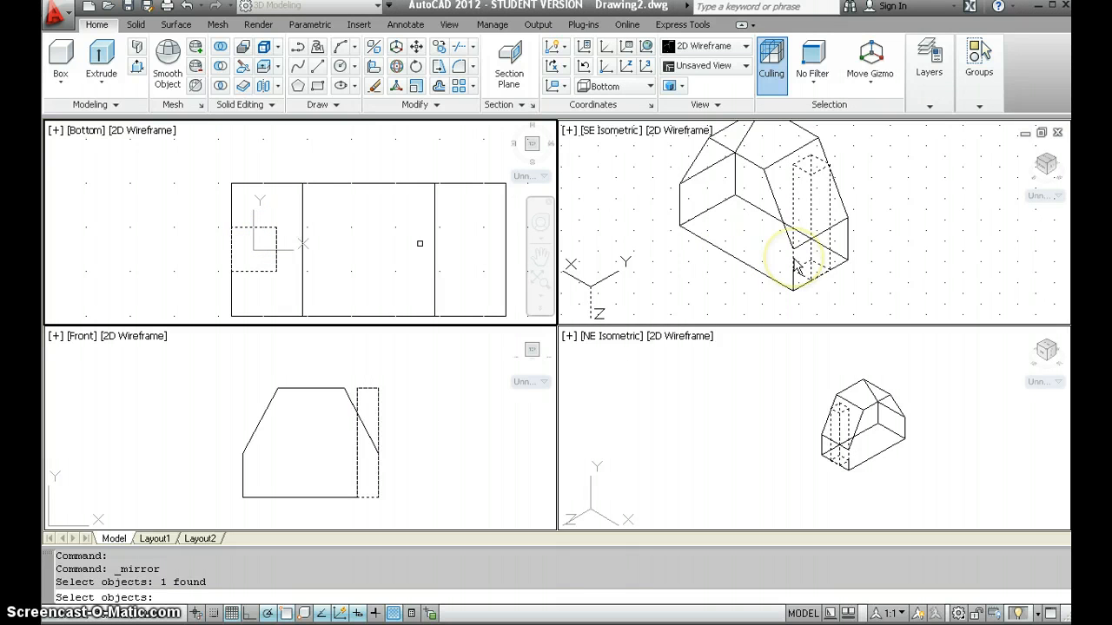
pyautogui.press('Return')
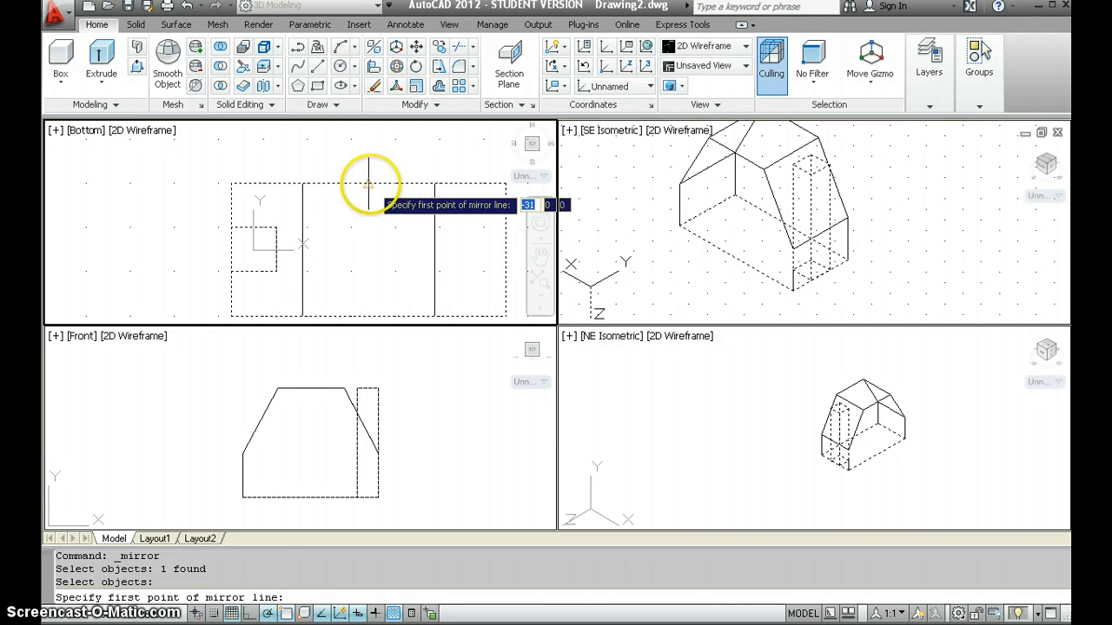
pyautogui.click(368, 184)
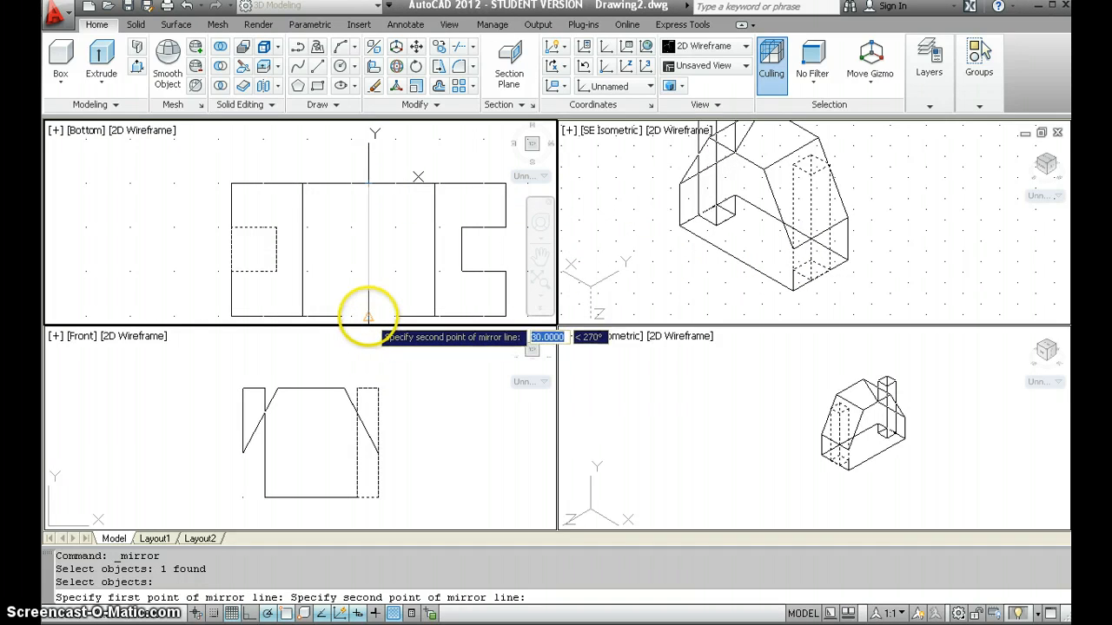
pyautogui.click(369, 318)
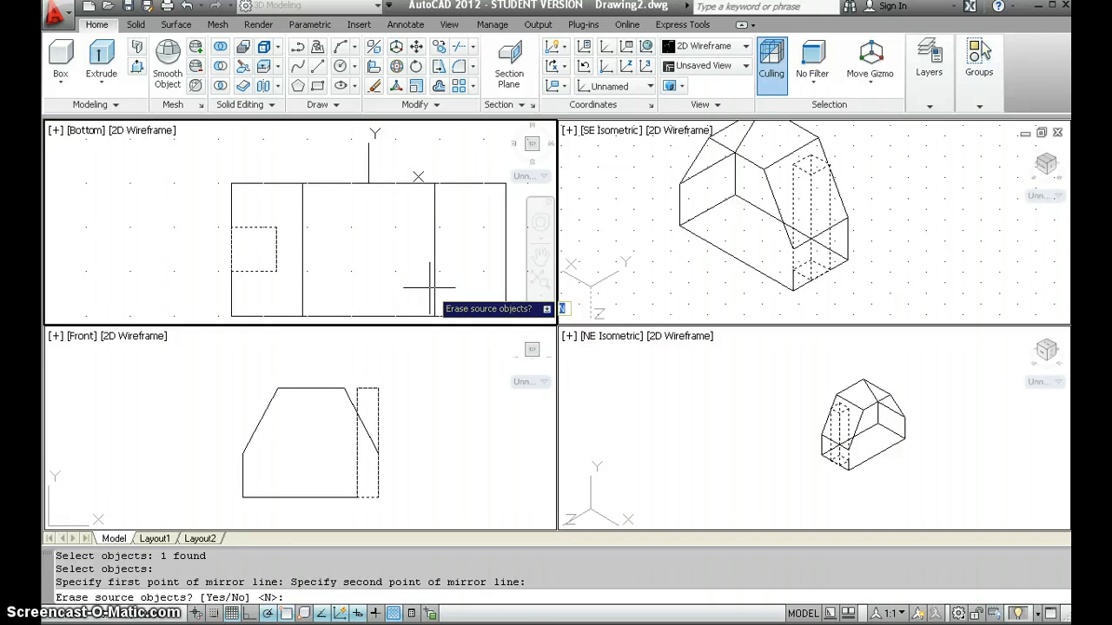
pyautogui.press('Return')
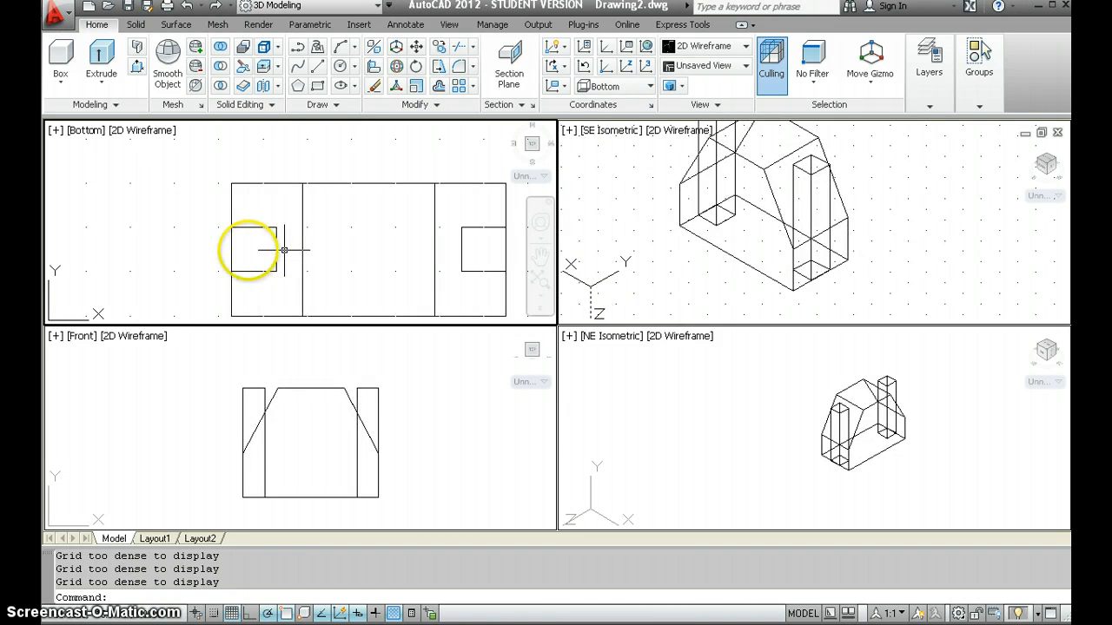
# Subtract both square columns from the main solid to cut a notch in each end.
pyautogui.click(220, 68)
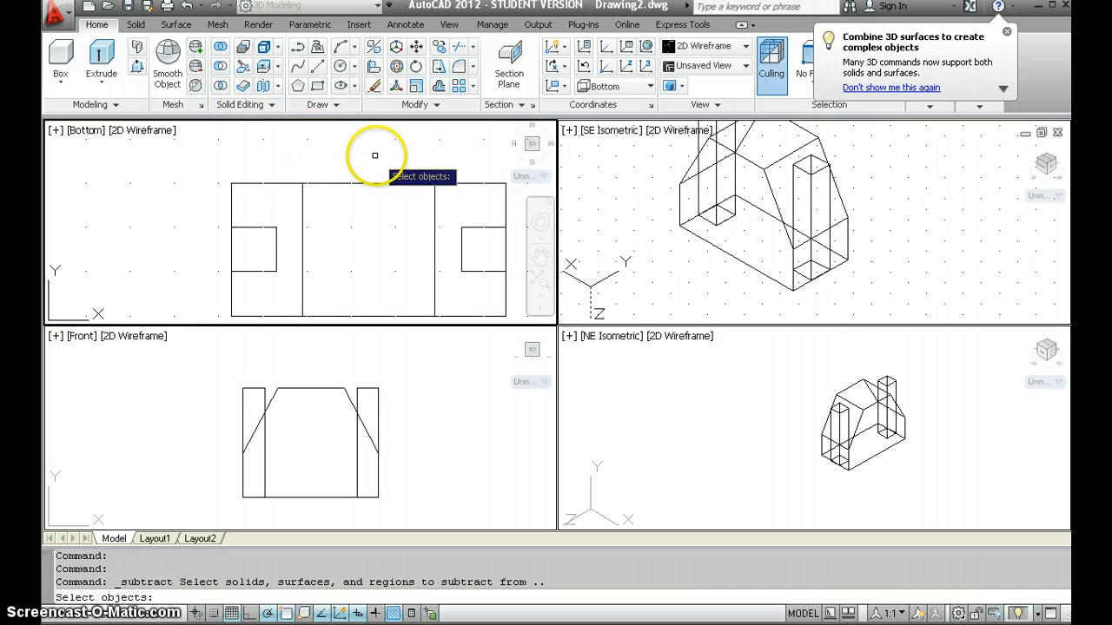
pyautogui.click(310, 377)
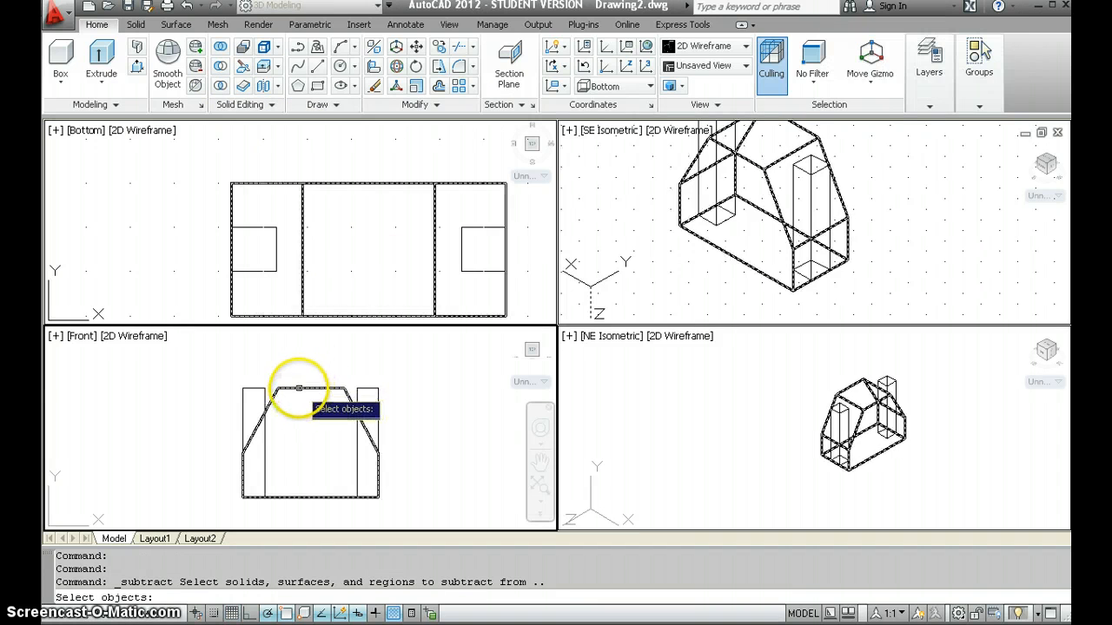
pyautogui.click(300, 388)
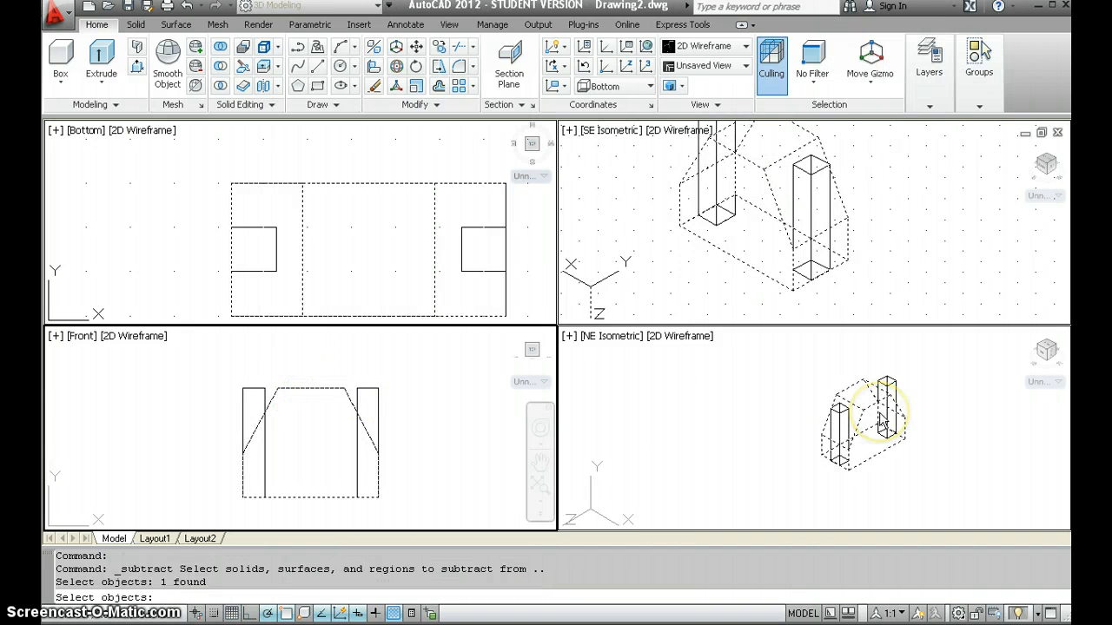
pyautogui.press('Return')
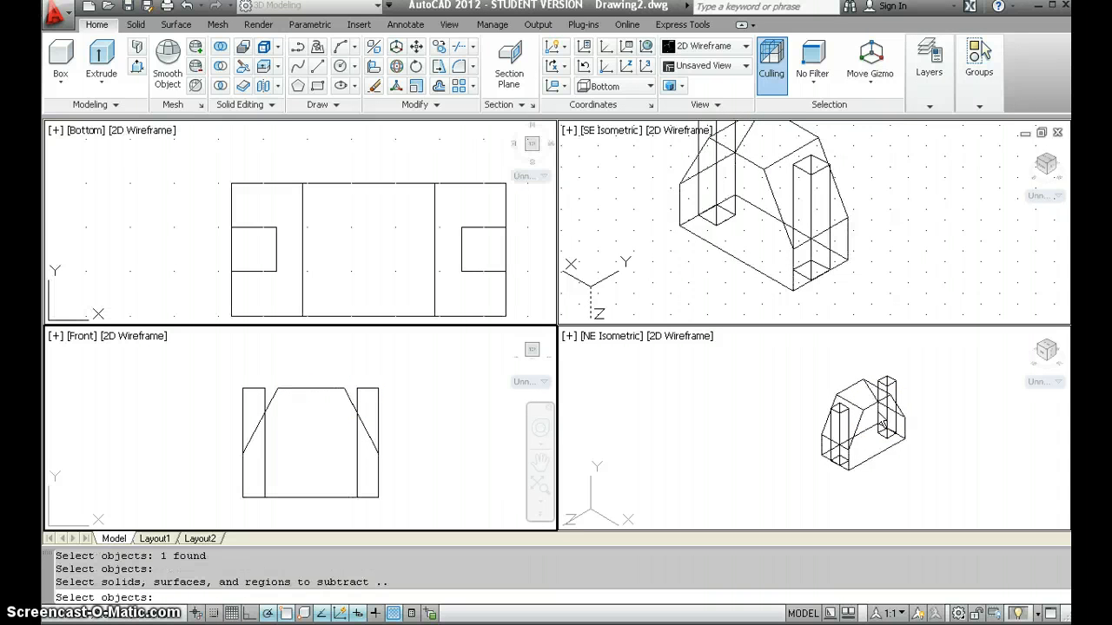
pyautogui.click(254, 388)
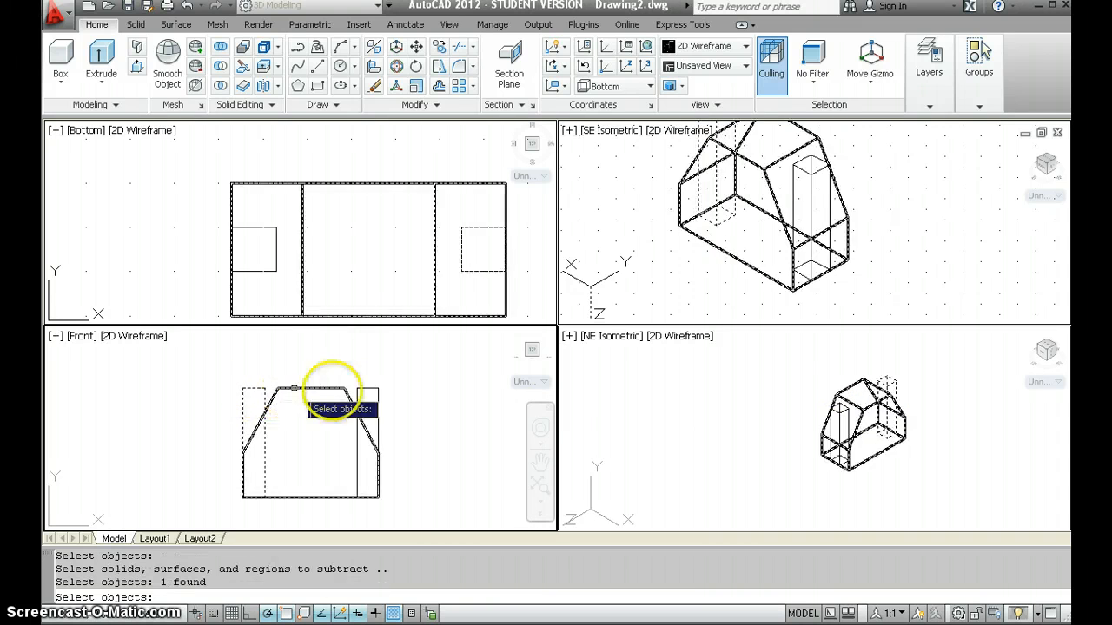
pyautogui.click(371, 389)
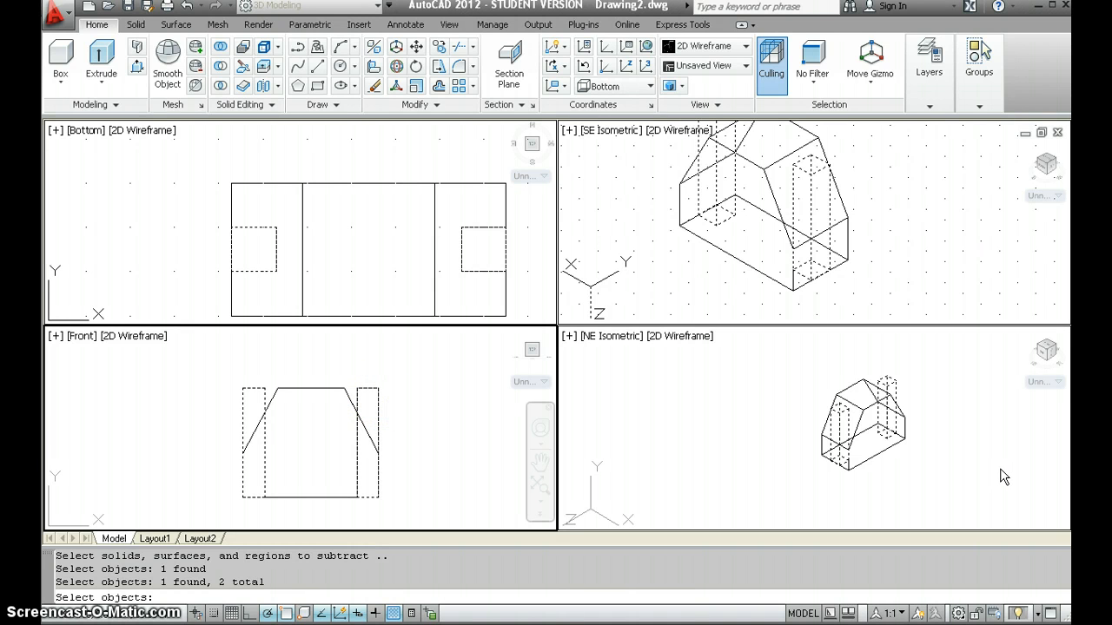
pyautogui.press('Return')
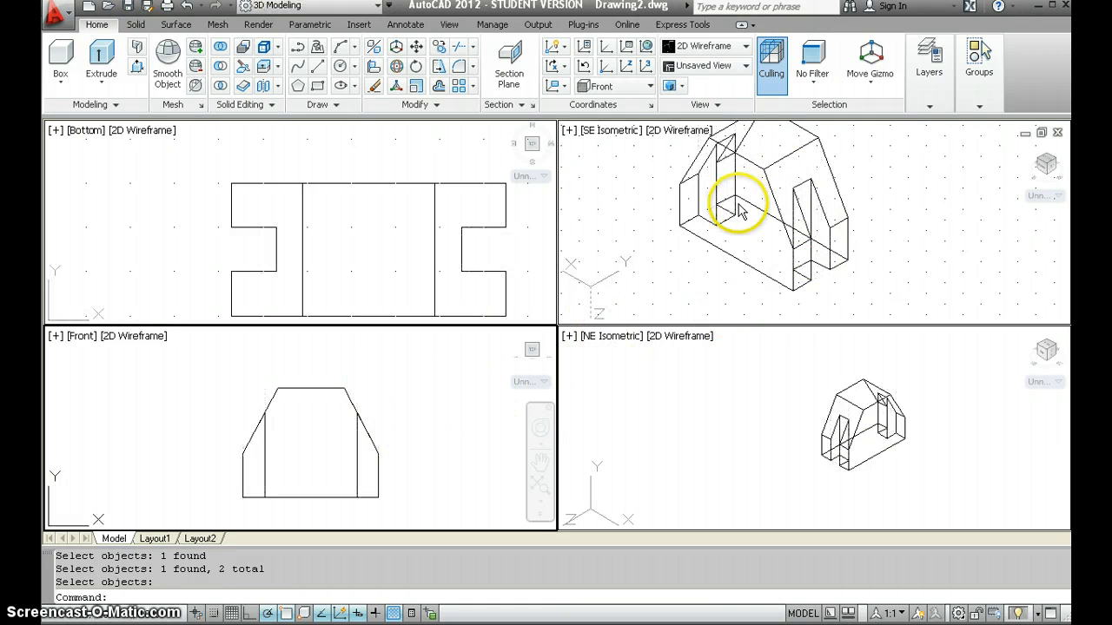
# Set the SE Isometric view to the Shaded visual style and turn off its grid.
pyautogui.click(678, 135)
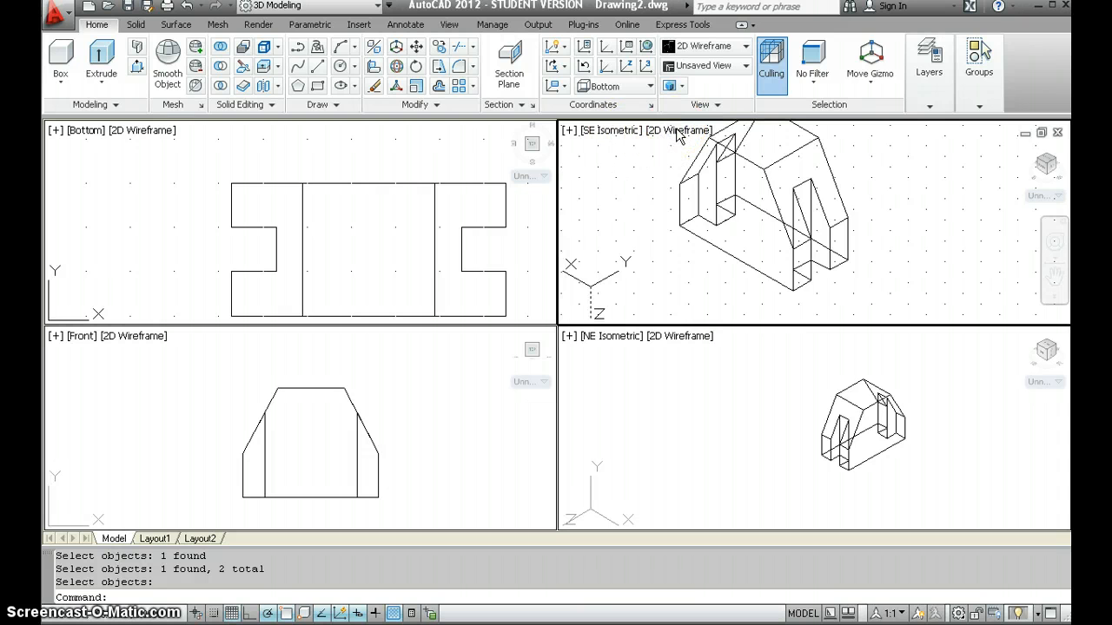
pyautogui.click(677, 130)
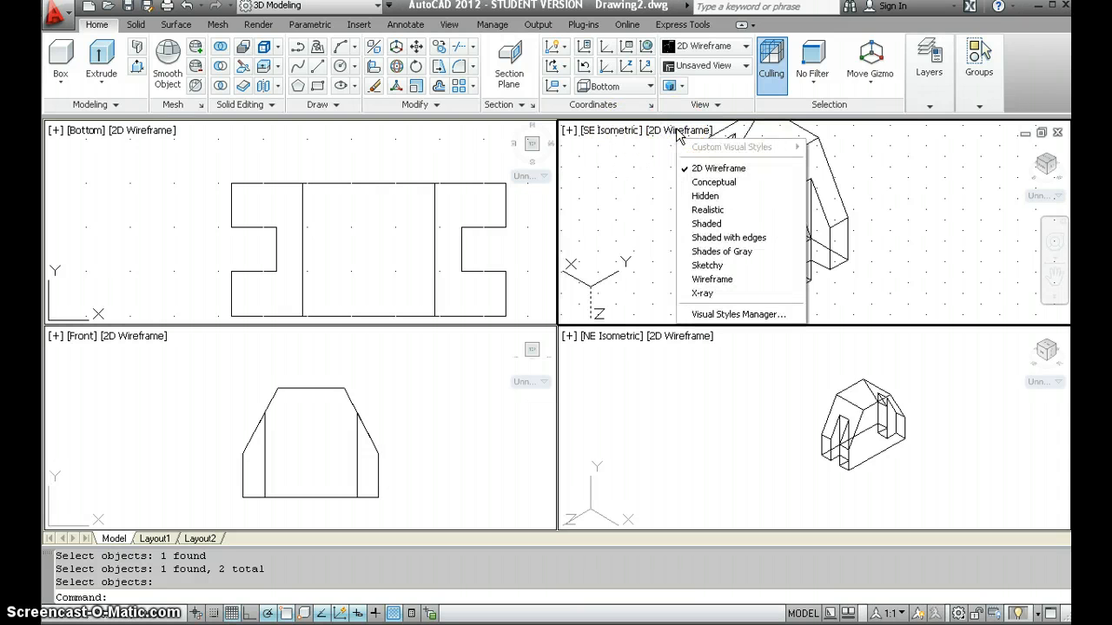
pyautogui.click(701, 227)
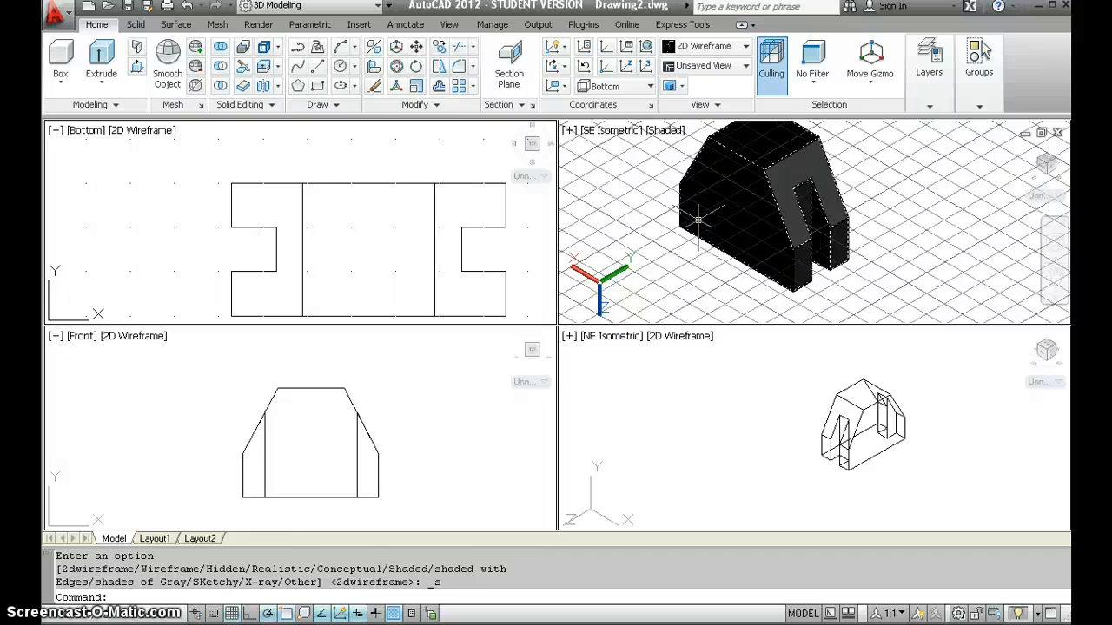
pyautogui.click(232, 613)
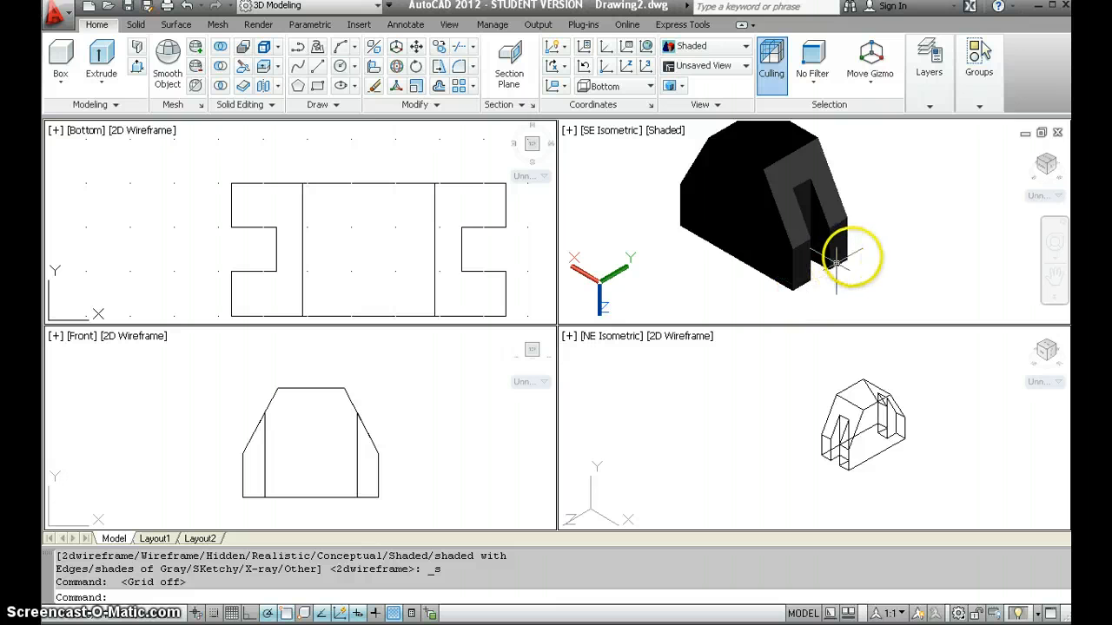
pyautogui.scroll(3, 836, 261)
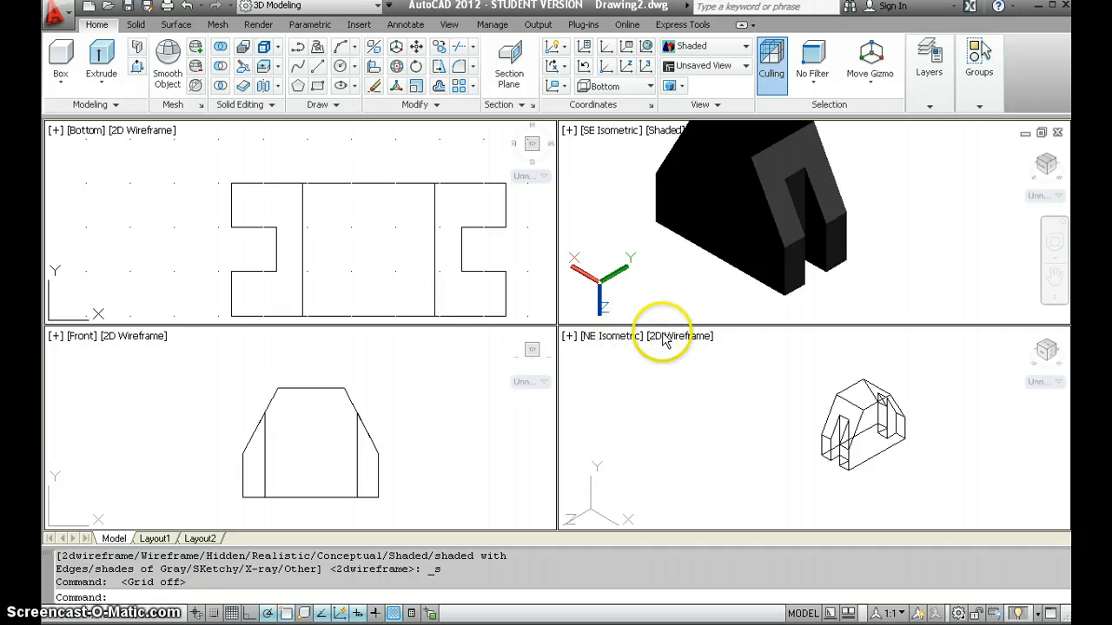
# Set the NE Isometric view to the Hidden visual style and frame the notched solid in it.
pyautogui.click(669, 336)
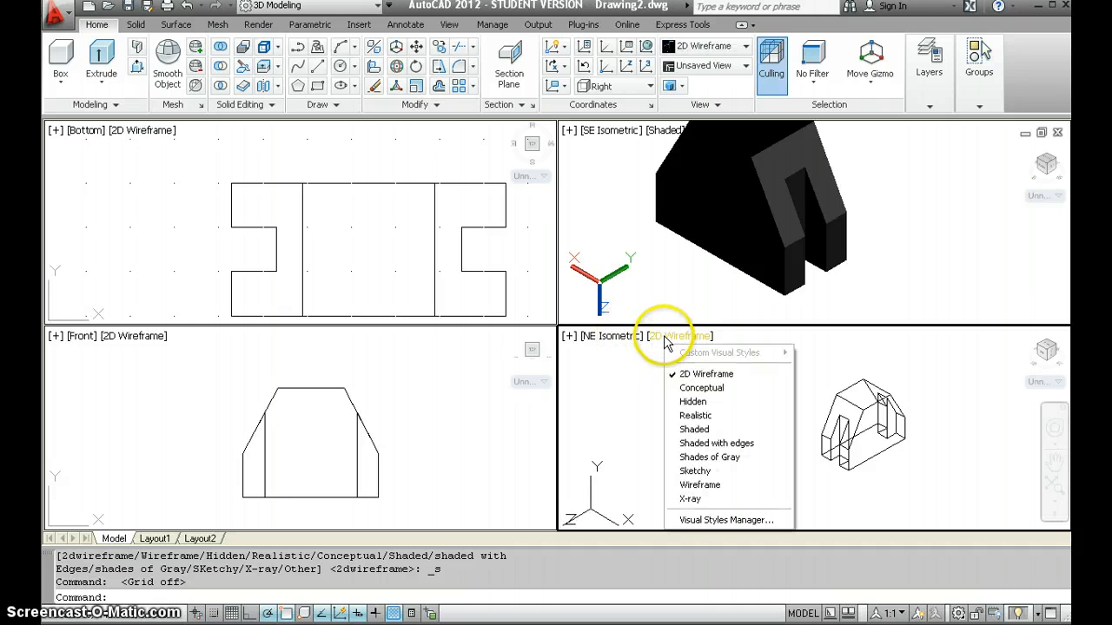
pyautogui.click(691, 403)
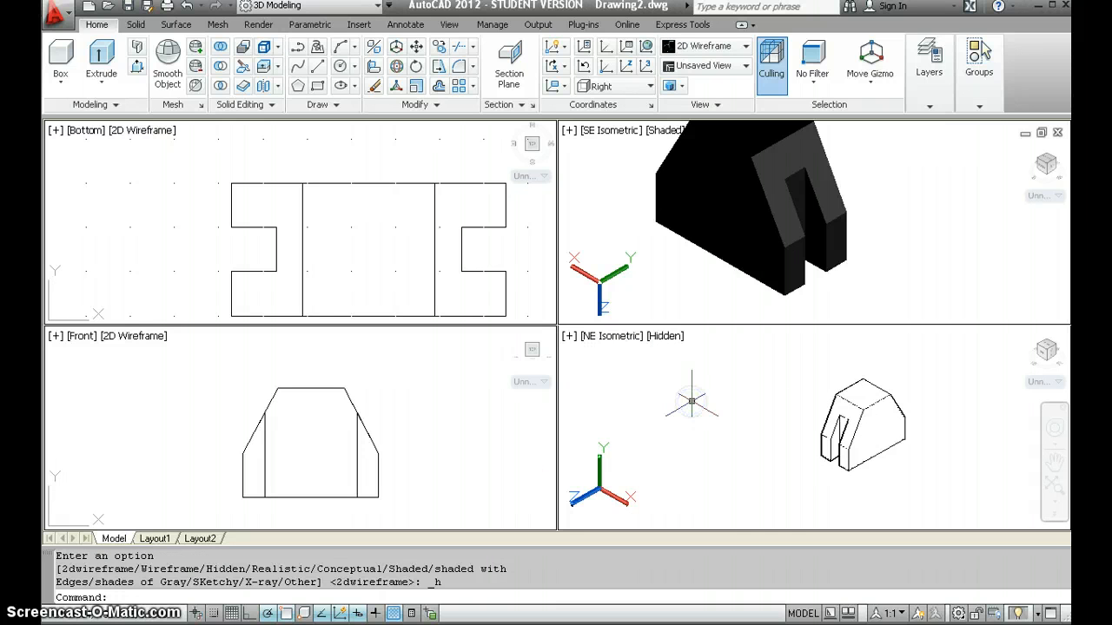
pyautogui.scroll(2, 738, 454)
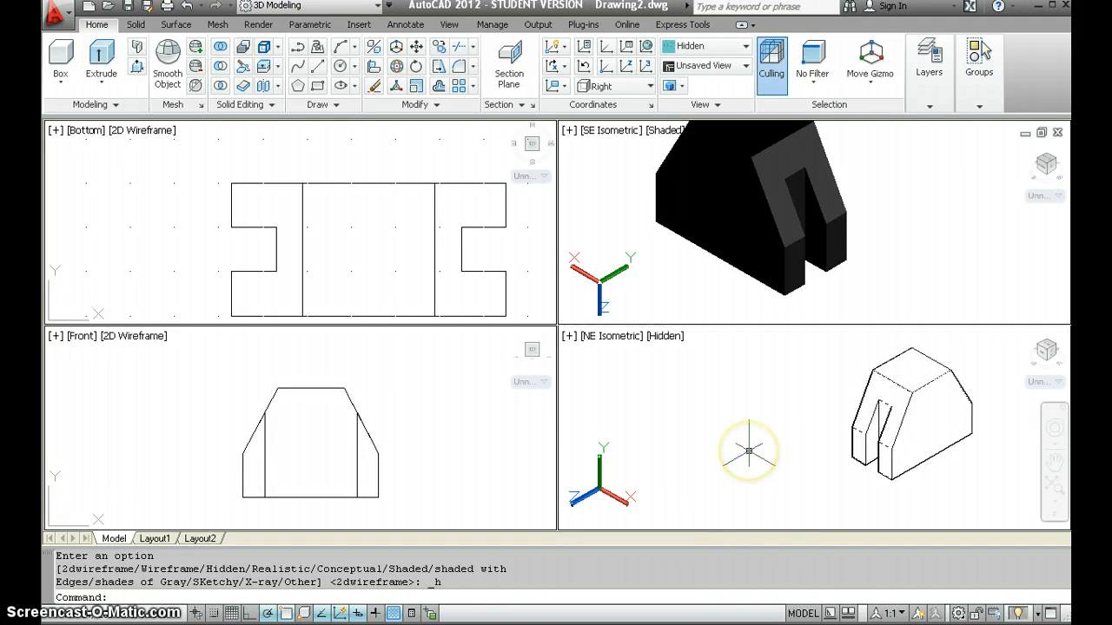
pyautogui.moveTo(784, 437); pyautogui.dragTo(680, 439, button='middle')
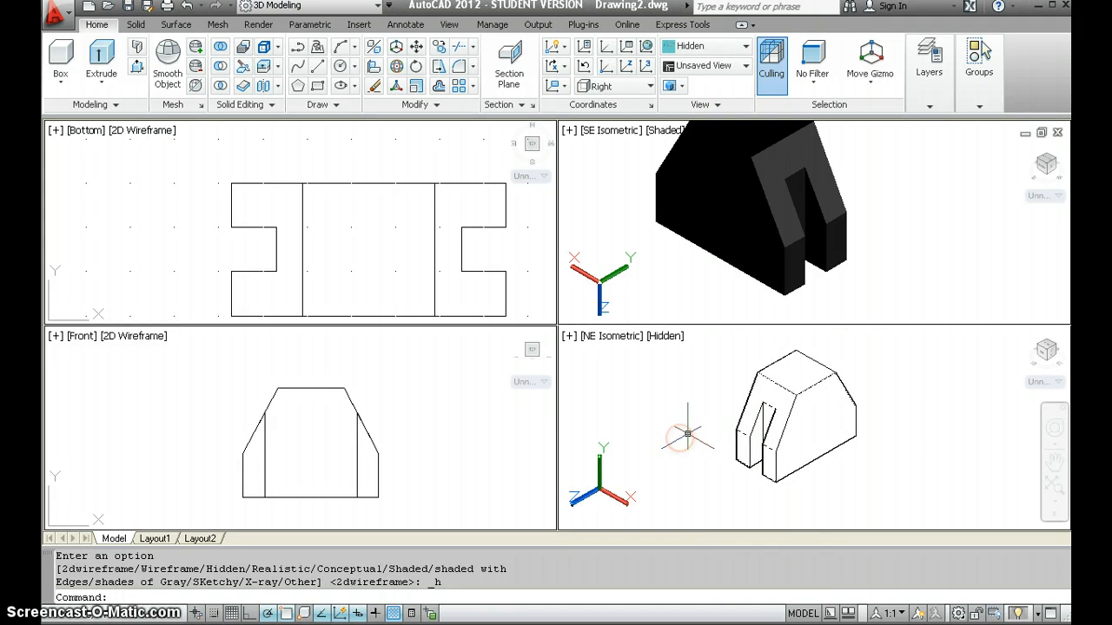
pyautogui.scroll(2, 687, 433)
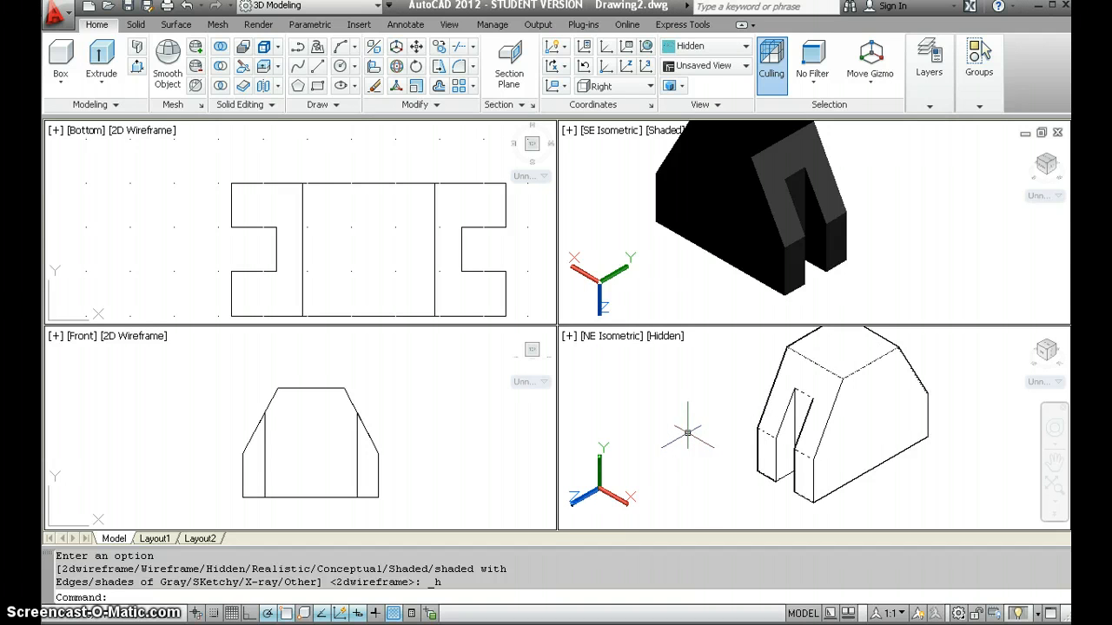
pyautogui.scroll(-2, 687, 433)
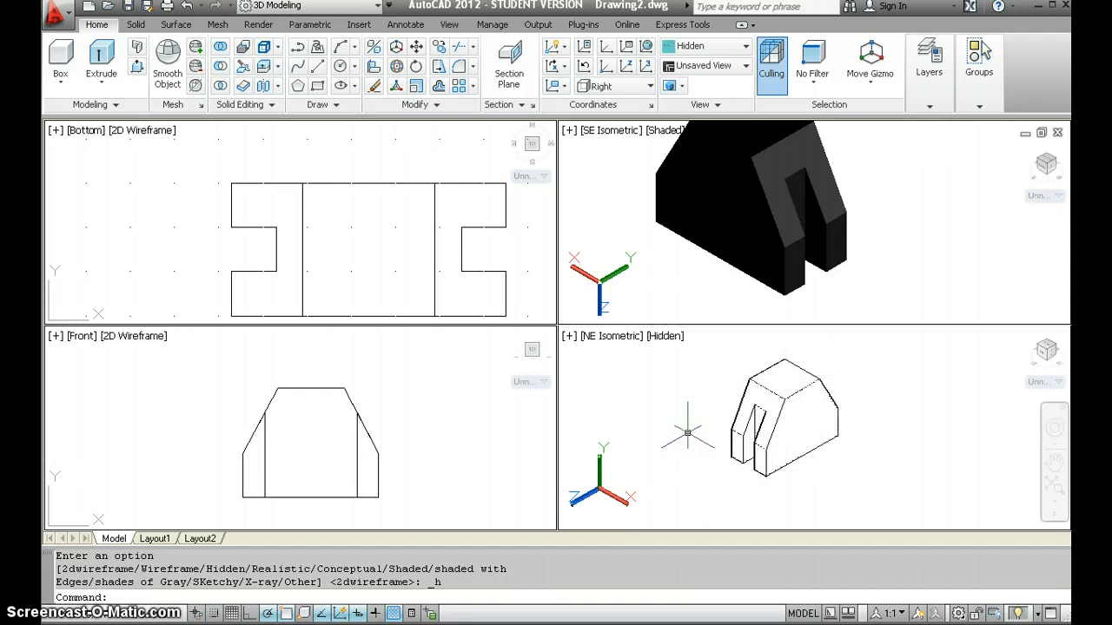